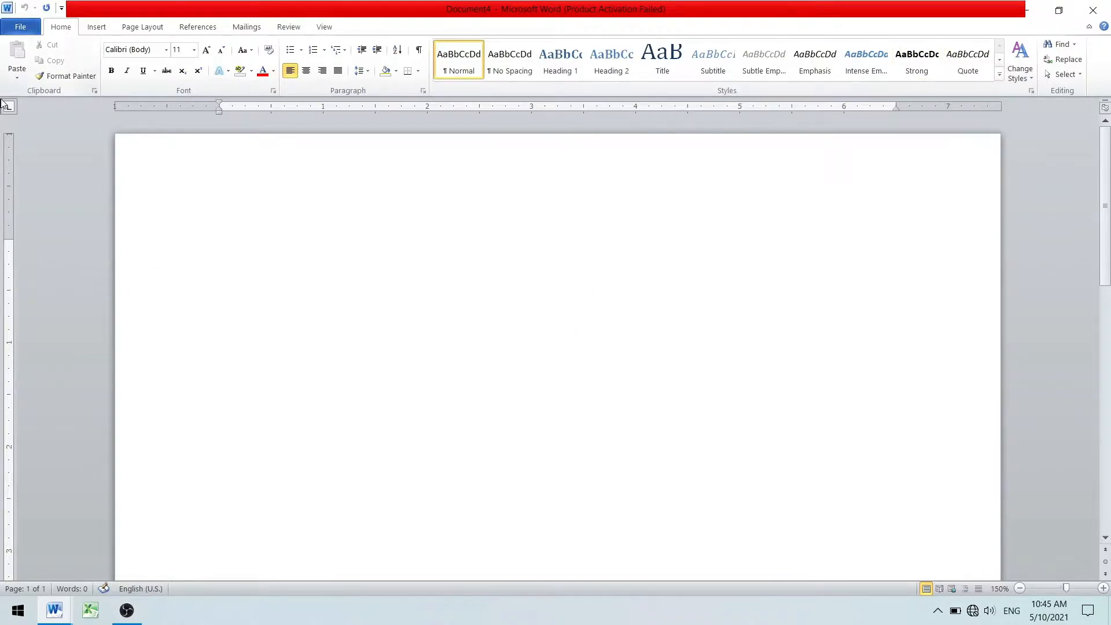
# - Apply the Normal margins preset with 1" on every side to the blank document
pyautogui.scroll(-15, 250, 300)
pyautogui.scroll(15, 273, 387)
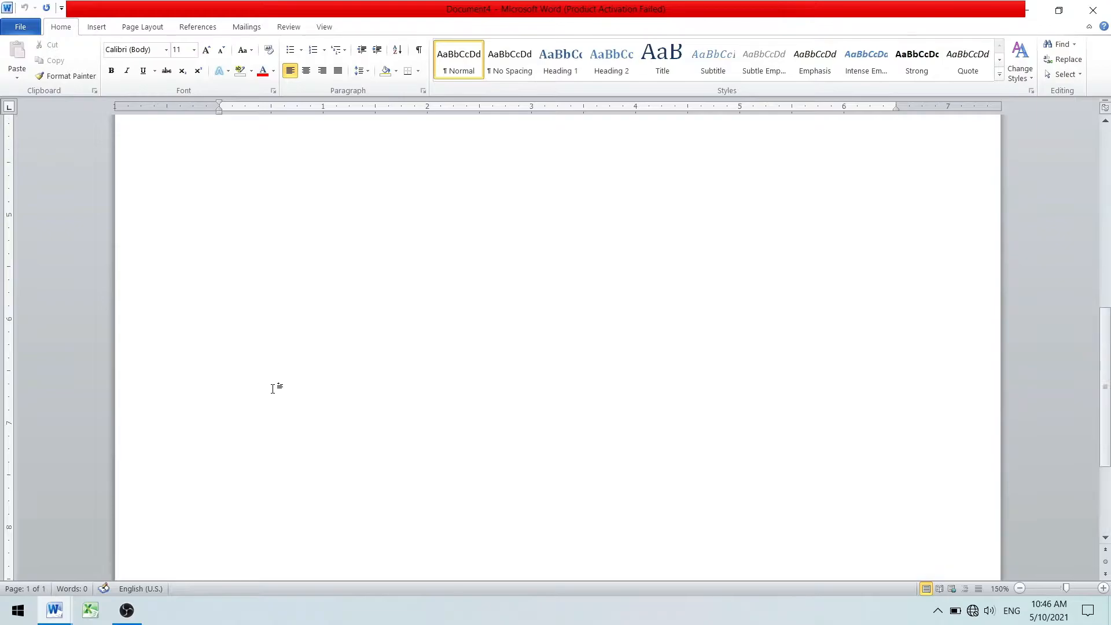
pyautogui.click(132, 26)
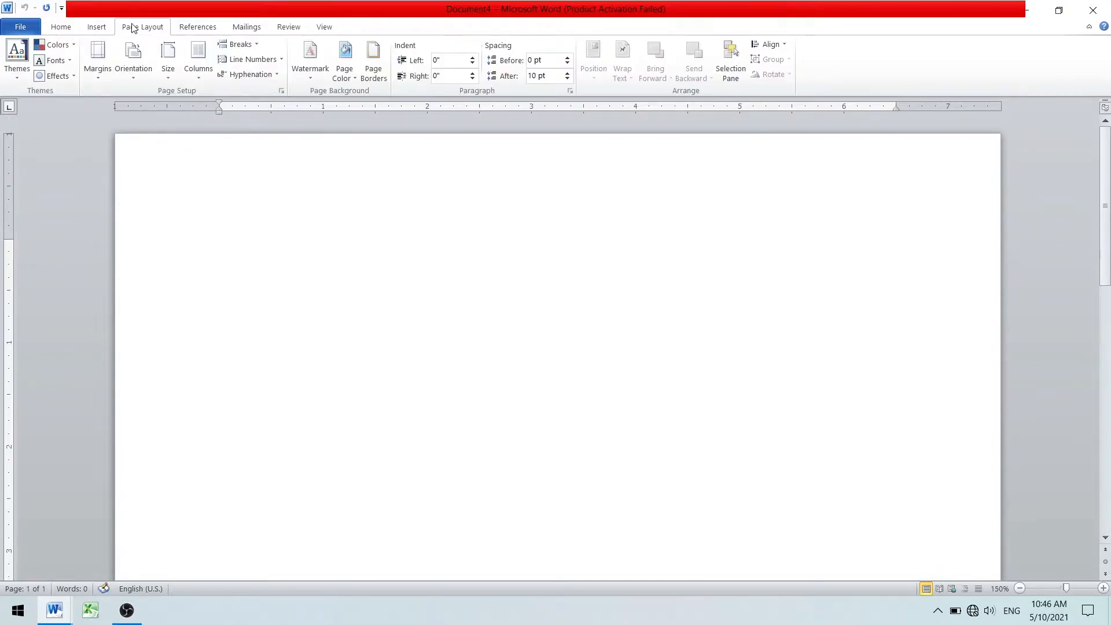
pyautogui.click(103, 67)
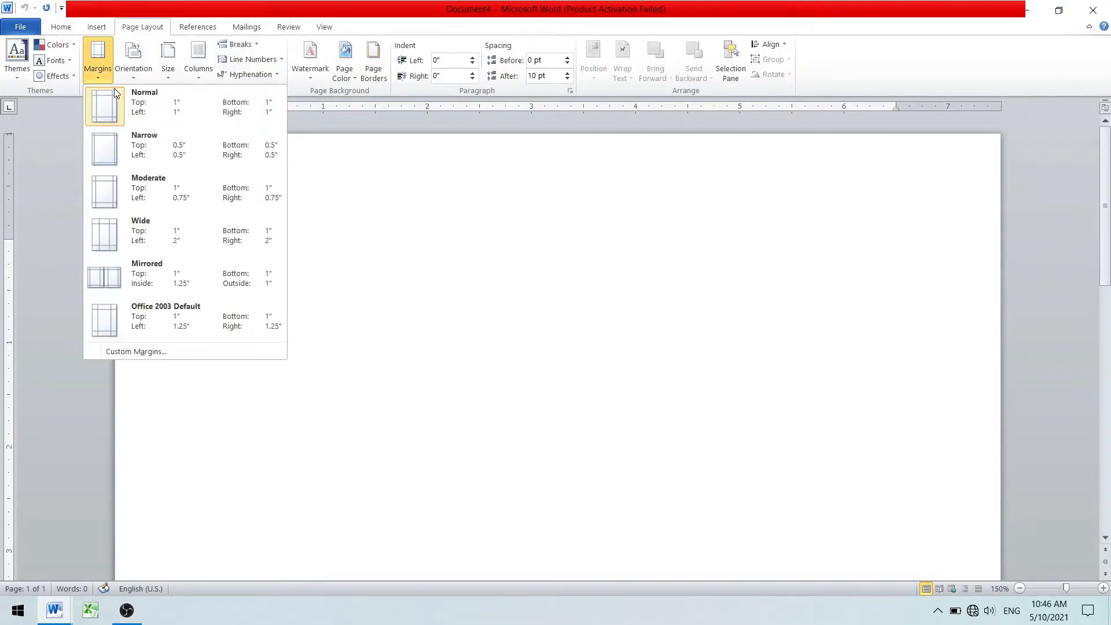
pyautogui.click(157, 122)
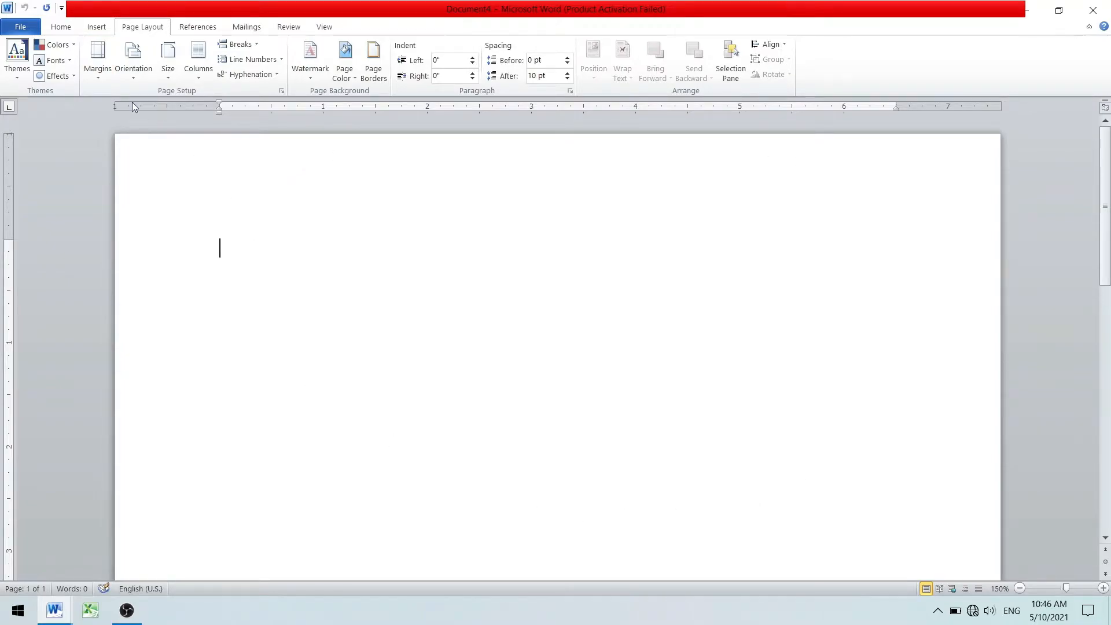
# - Switch the page margins to the Narrow preset of 0.5" and set them back to Normal
pyautogui.click(97, 58)
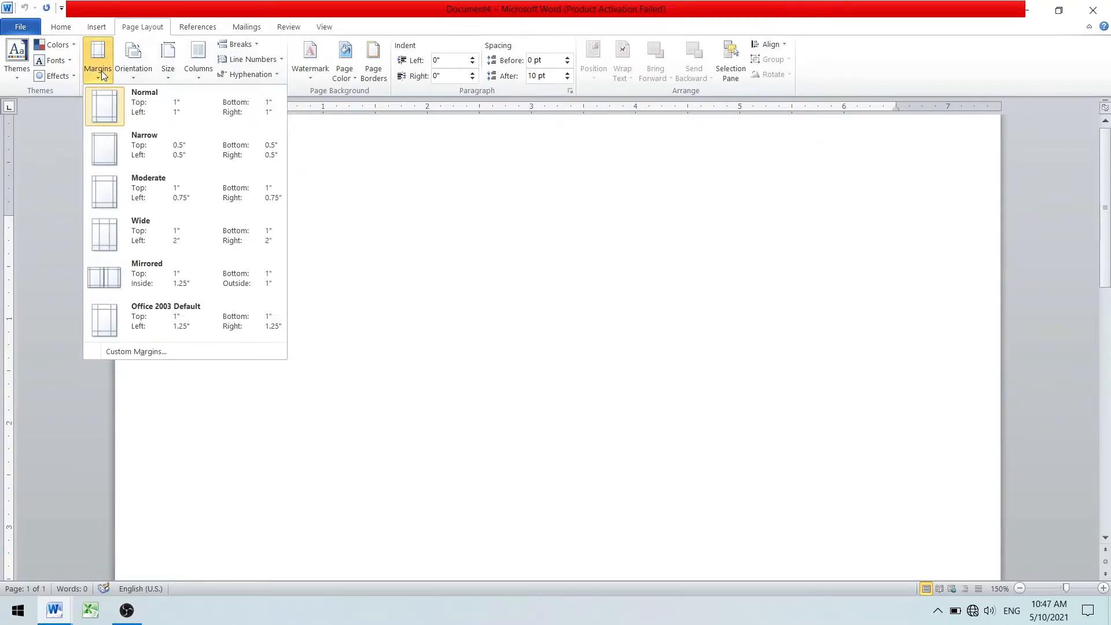
pyautogui.click(169, 151)
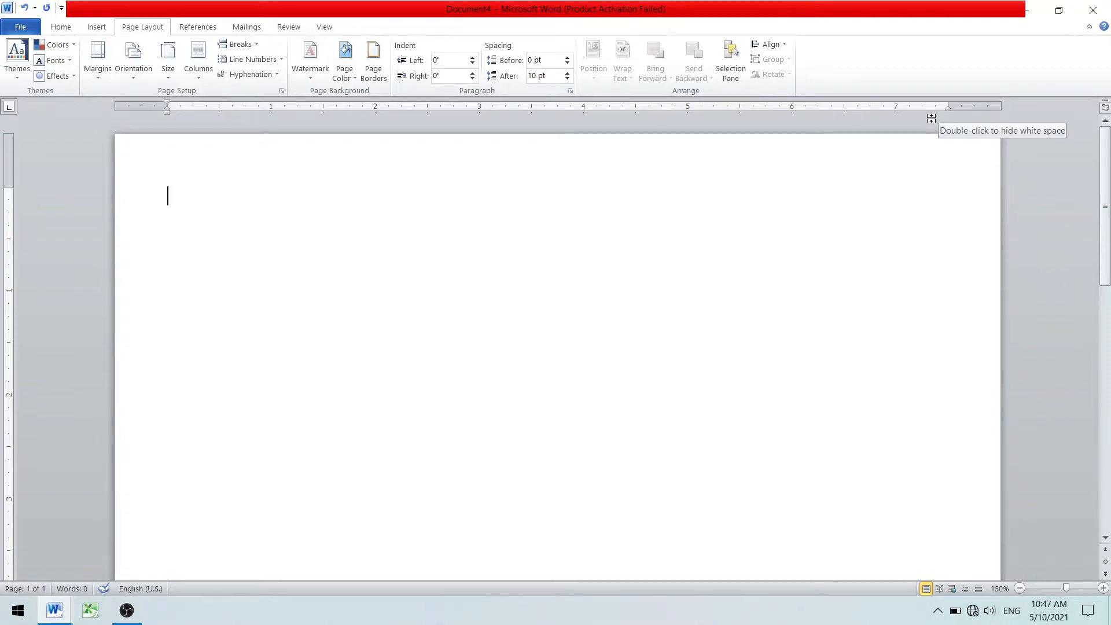
pyautogui.scroll(-10, 276, 345)
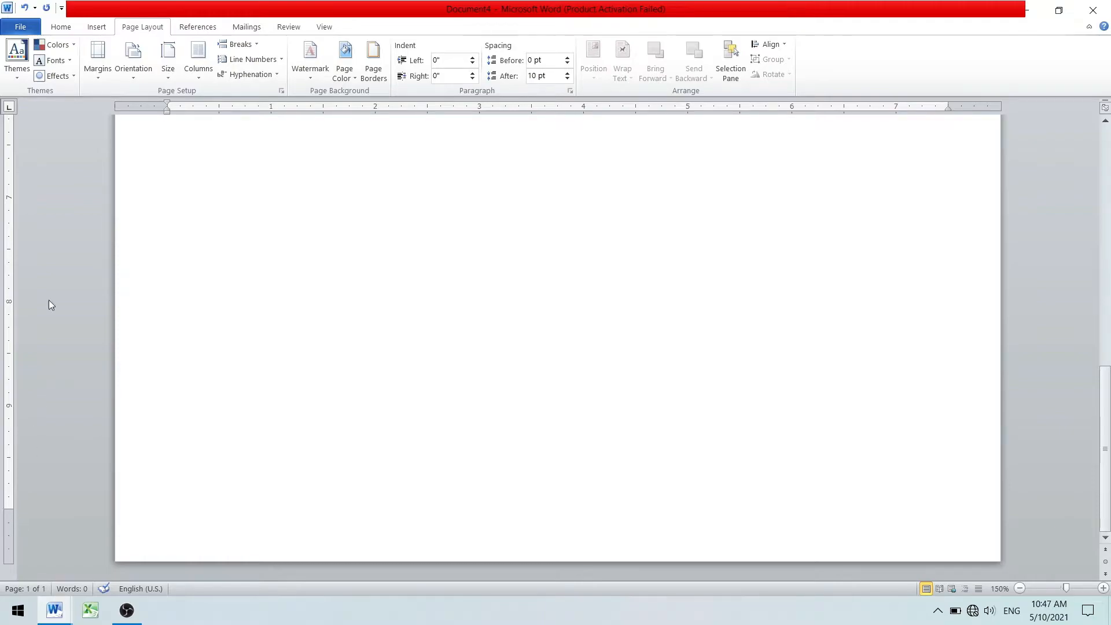
pyautogui.click(97, 58)
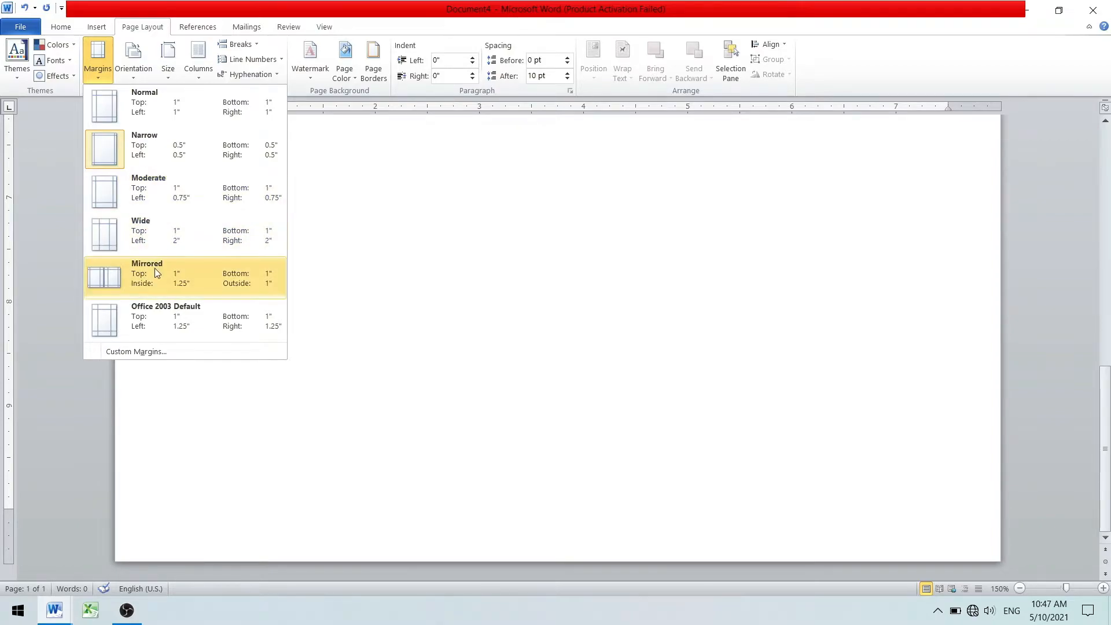
pyautogui.click(144, 110)
# - Change the page orientation to Landscape
pyautogui.click(128, 71)
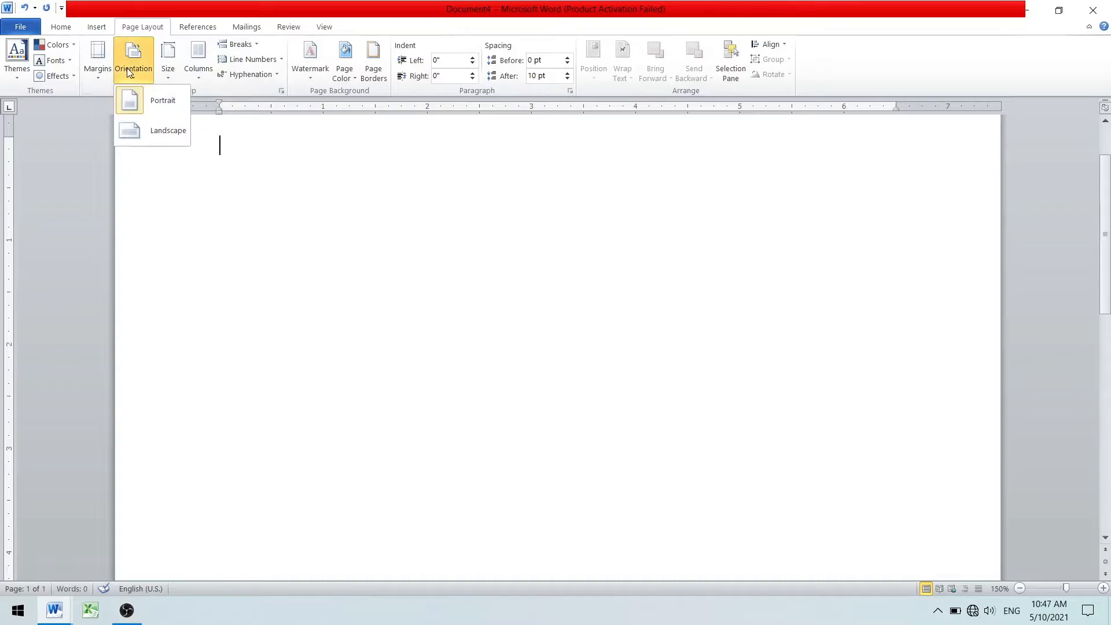
pyautogui.click(133, 134)
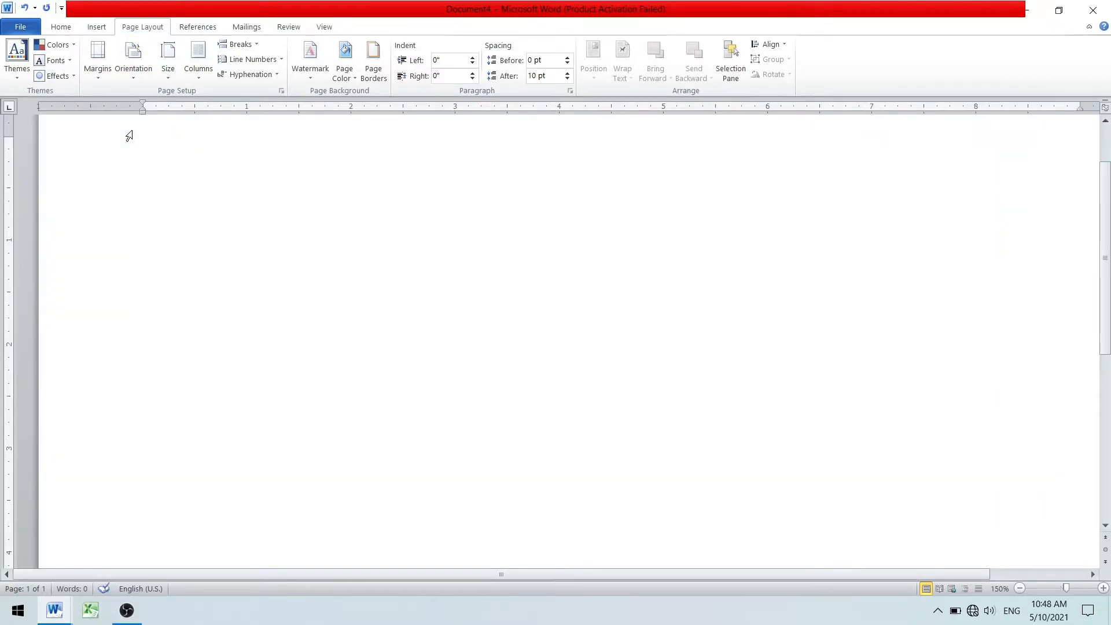
pyautogui.scroll(-8, 129, 136)
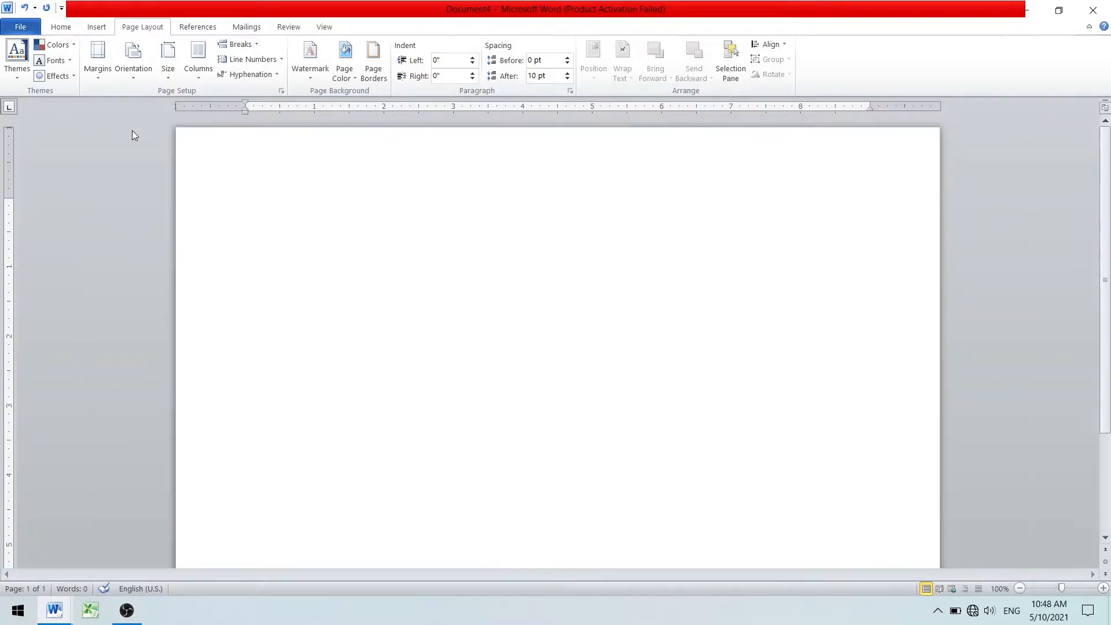
# - Switch the page orientation to Portrait, try Landscape once more, and leave it on Portrait
pyautogui.click(133, 63)
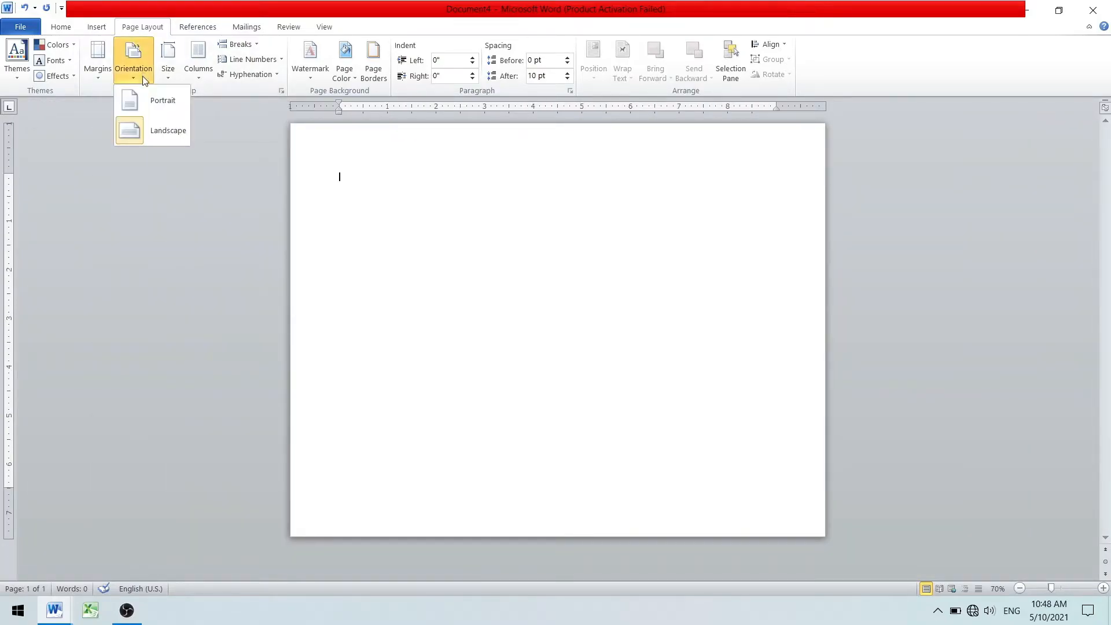
pyautogui.click(145, 105)
pyautogui.click(130, 67)
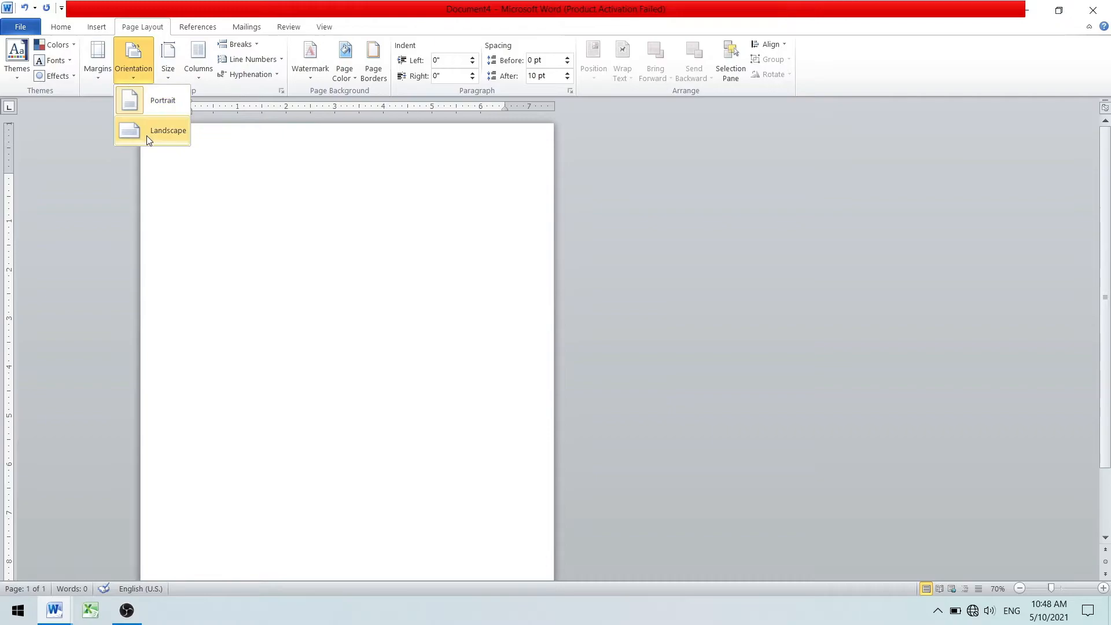
pyautogui.click(147, 133)
pyautogui.click(141, 81)
pyautogui.click(140, 99)
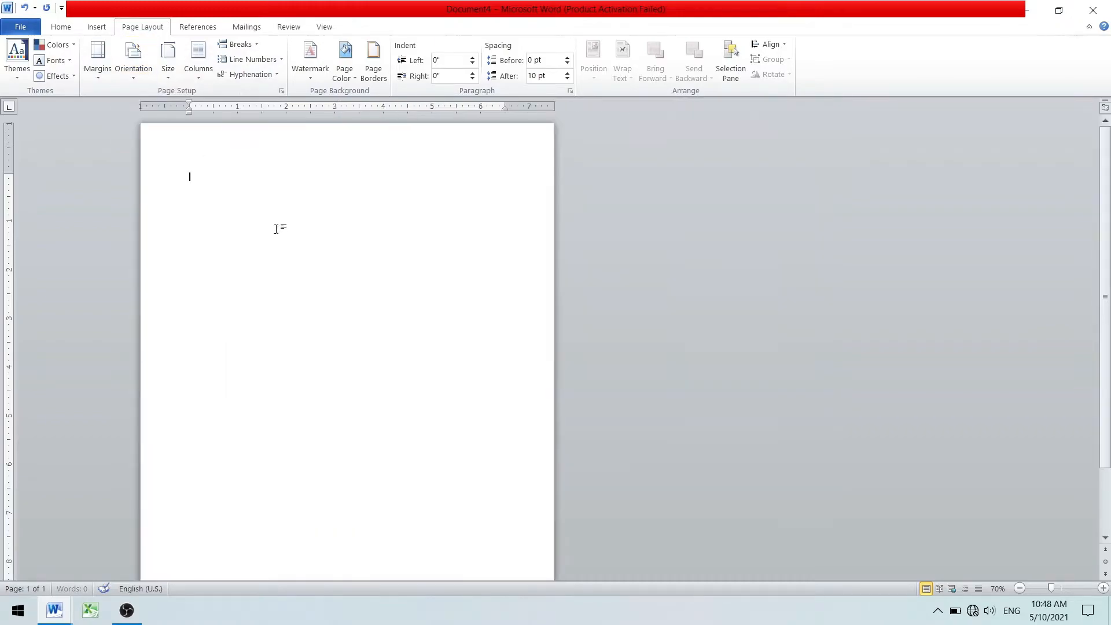
# - Set the paper size to A4 (8.27" x 11.69")
pyautogui.scroll(5, 314, 265)
pyautogui.scroll(4, 315, 265)
pyautogui.click(168, 61)
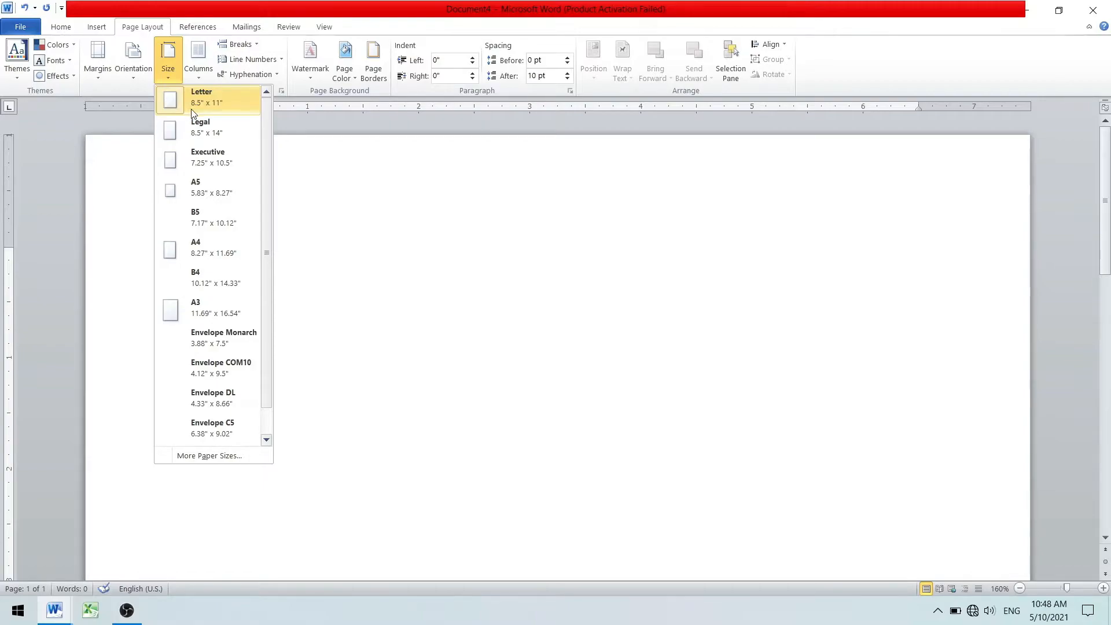
pyautogui.click(209, 251)
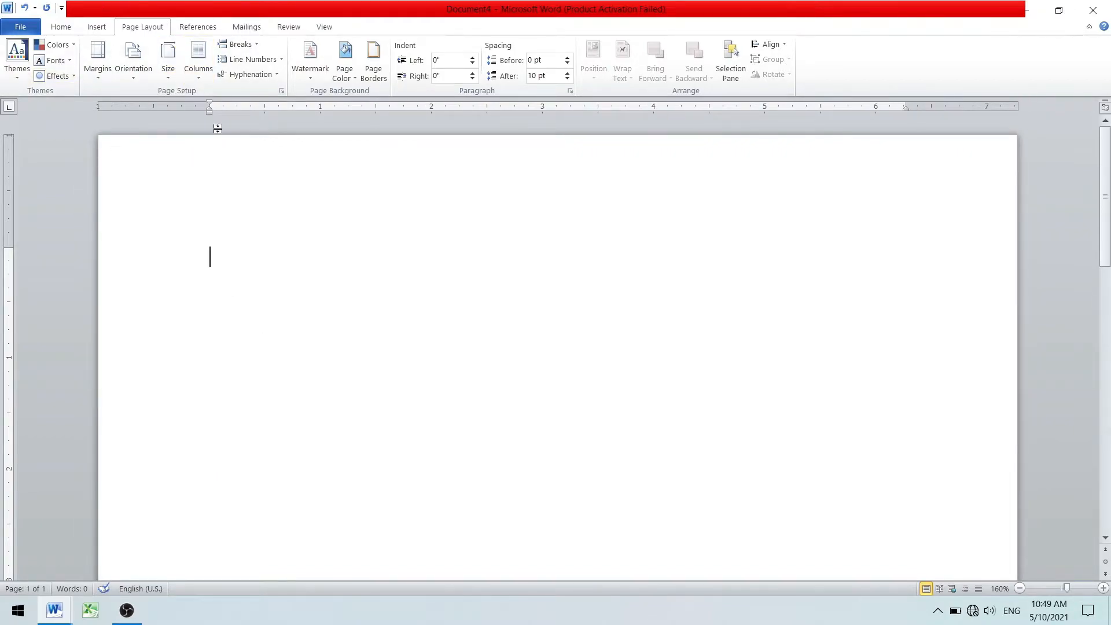
# - Lay out the page in two equal columns and change it to the Left column preset
pyautogui.click(200, 75)
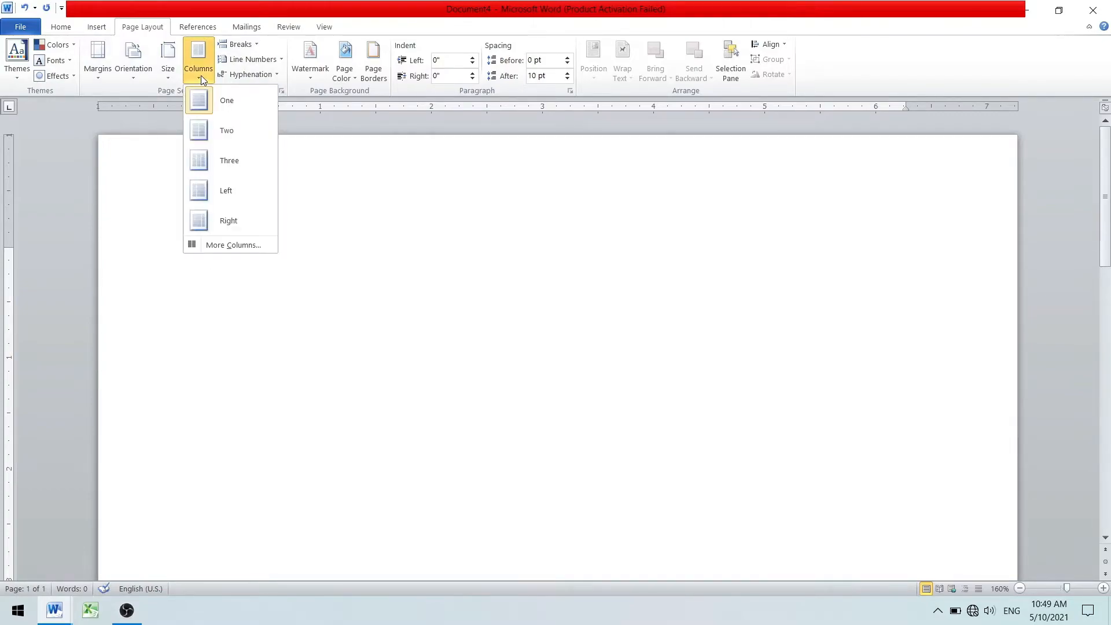
pyautogui.click(197, 128)
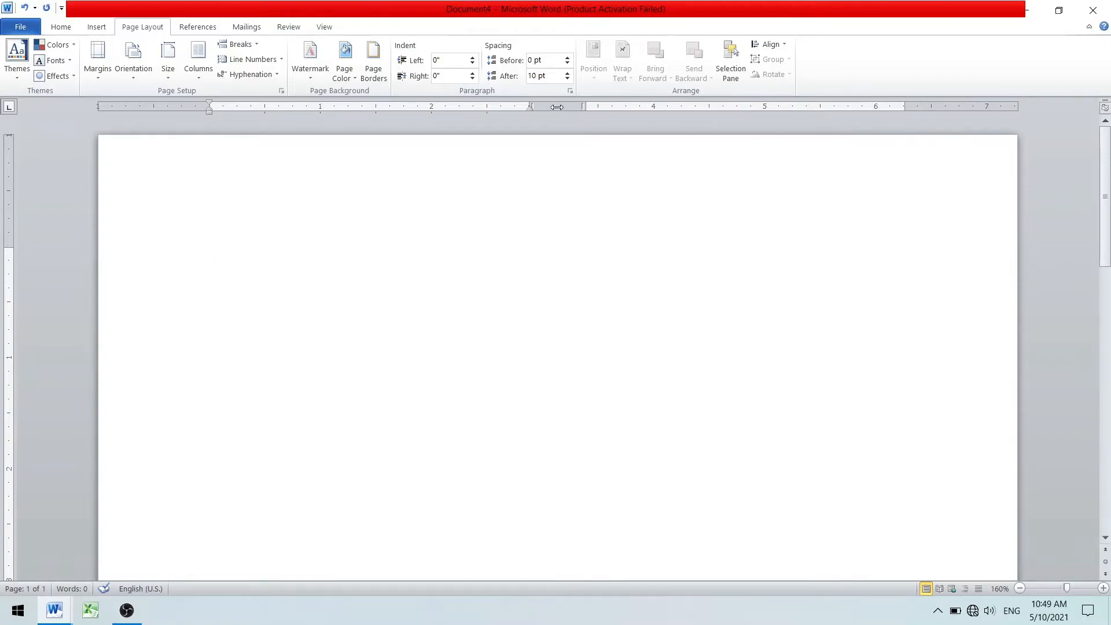
pyautogui.click(198, 58)
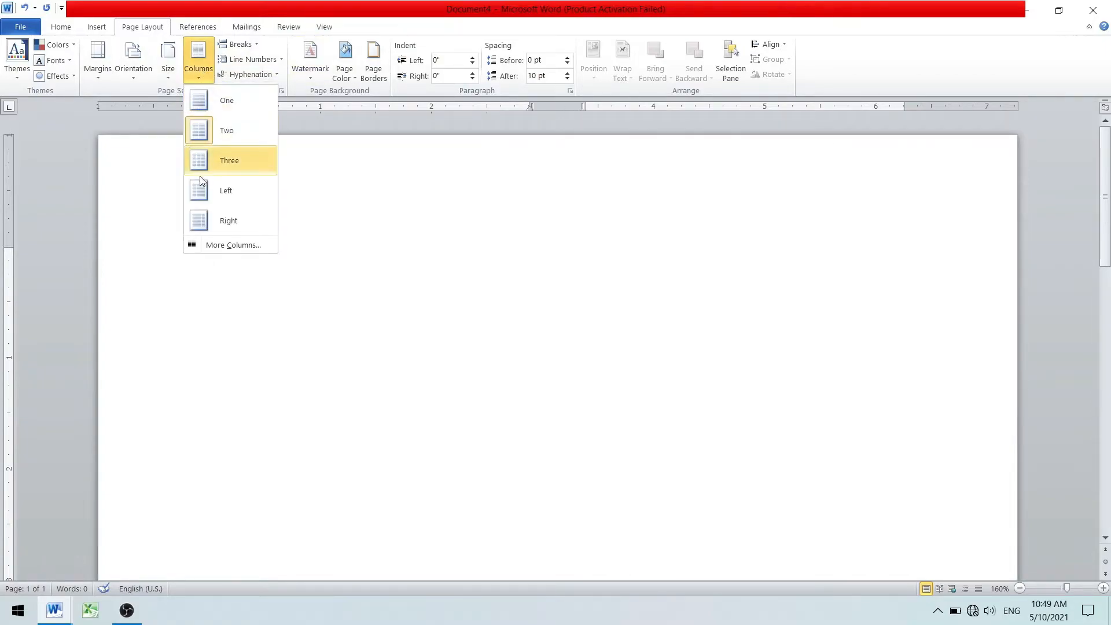
pyautogui.click(225, 190)
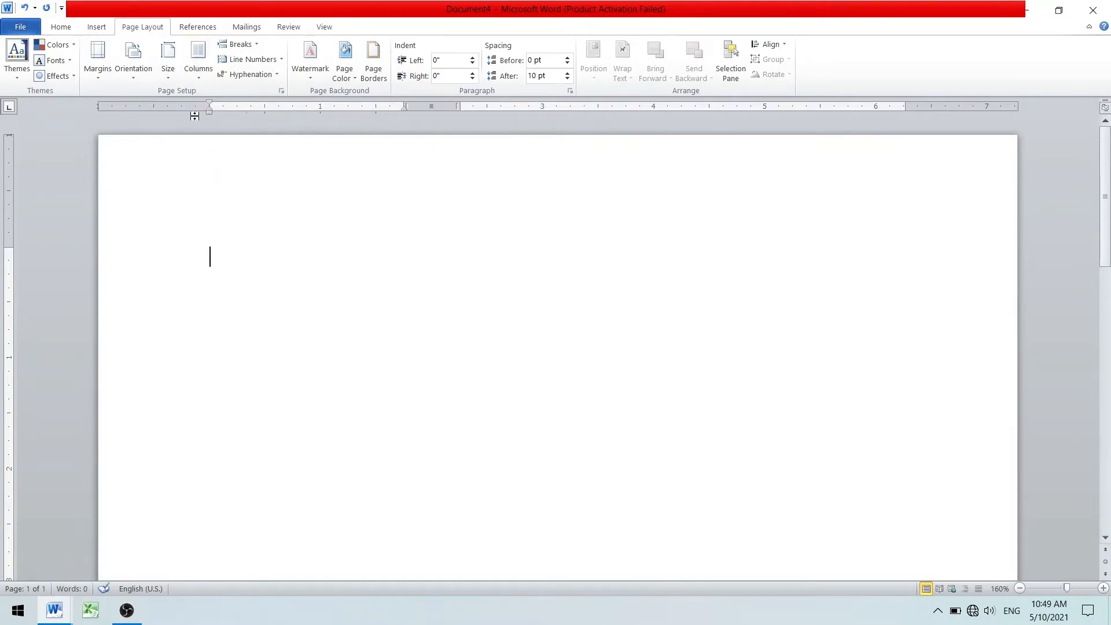
# - Try a custom layout of four columns, check the options for where it applies, and discard the settings
pyautogui.click(197, 70)
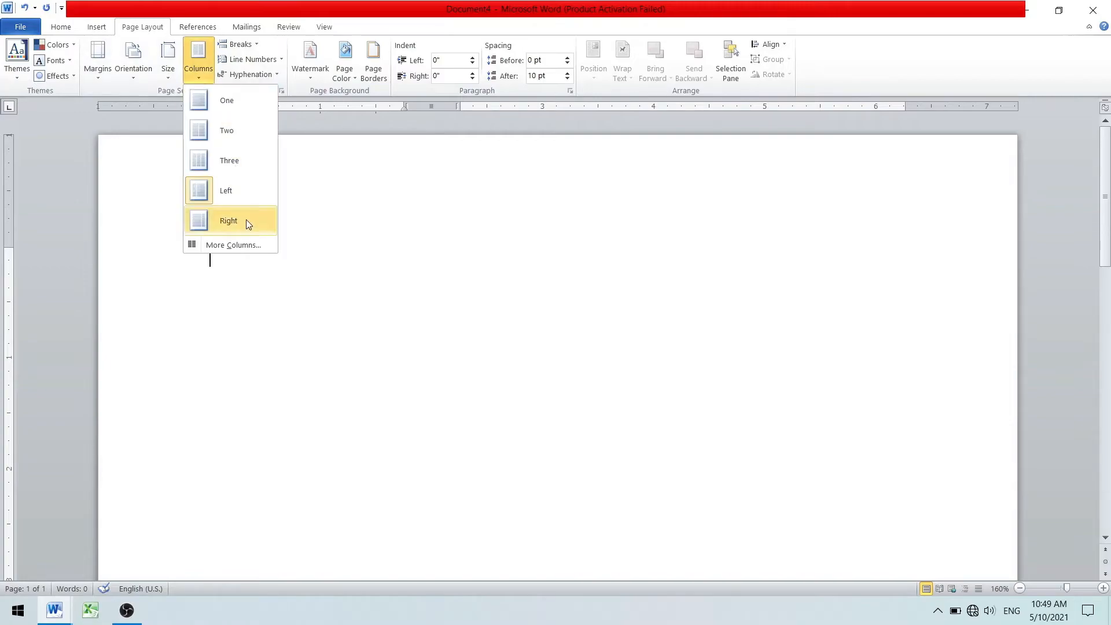
pyautogui.click(237, 244)
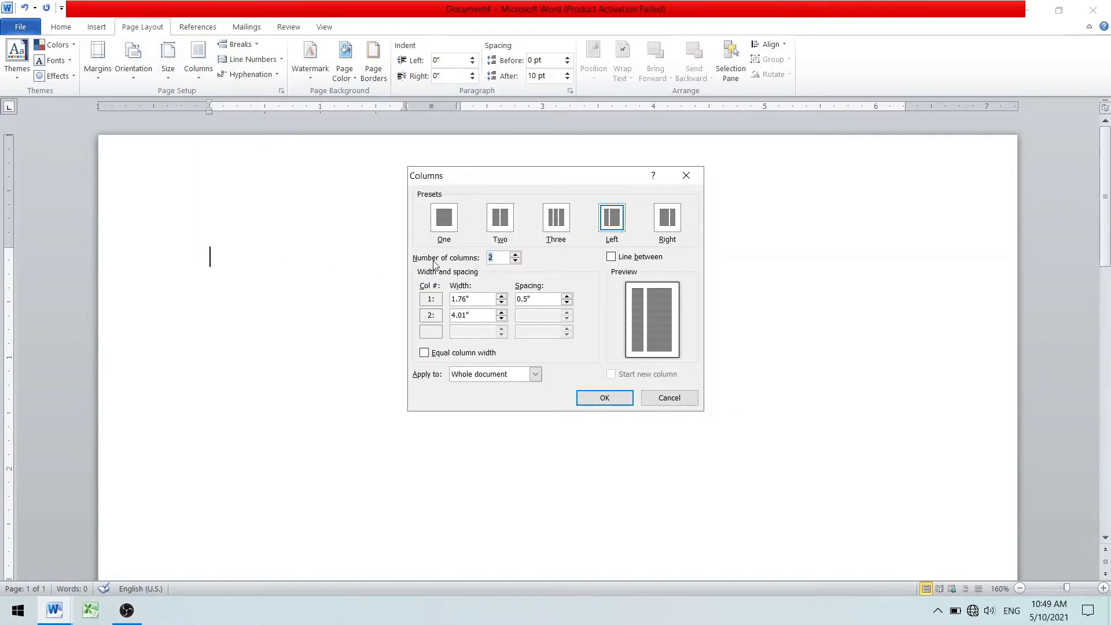
pyautogui.click(515, 255)
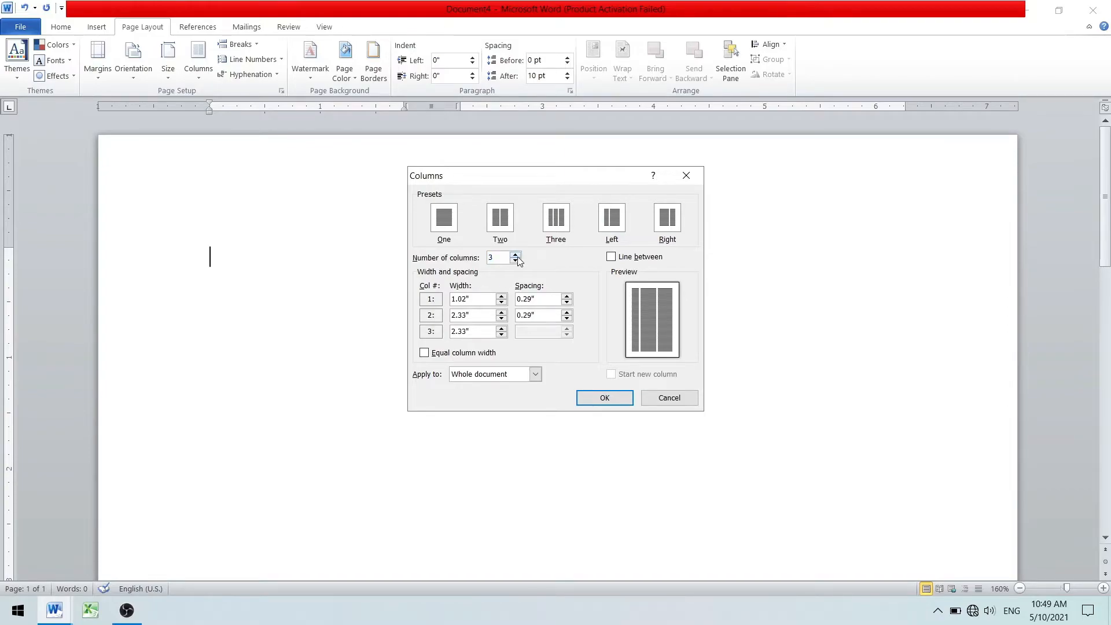
pyautogui.click(516, 255)
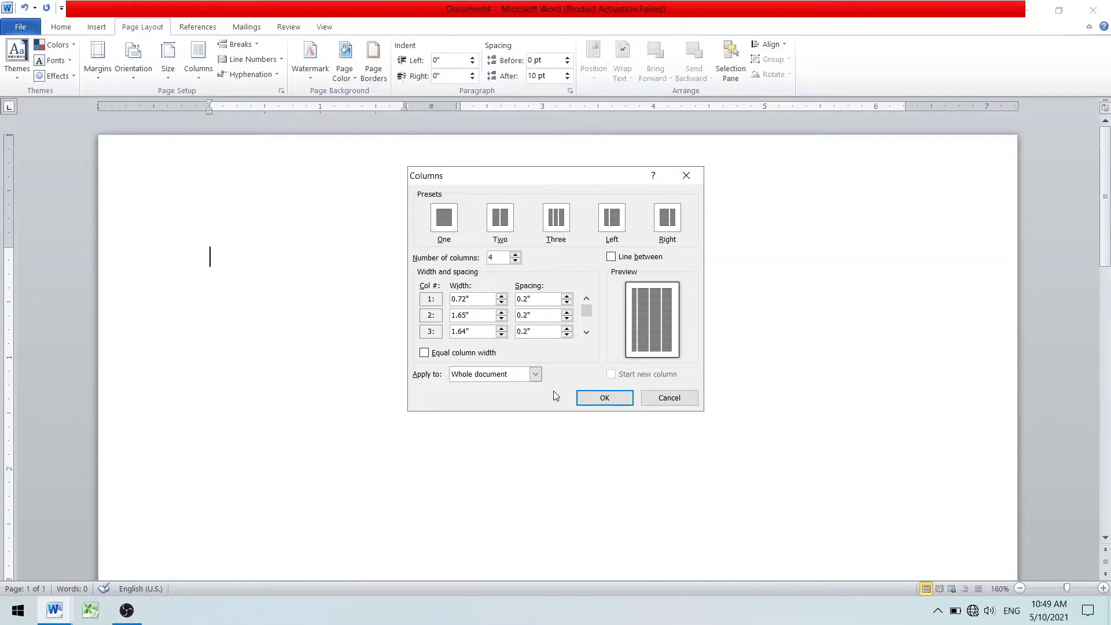
pyautogui.click(534, 376)
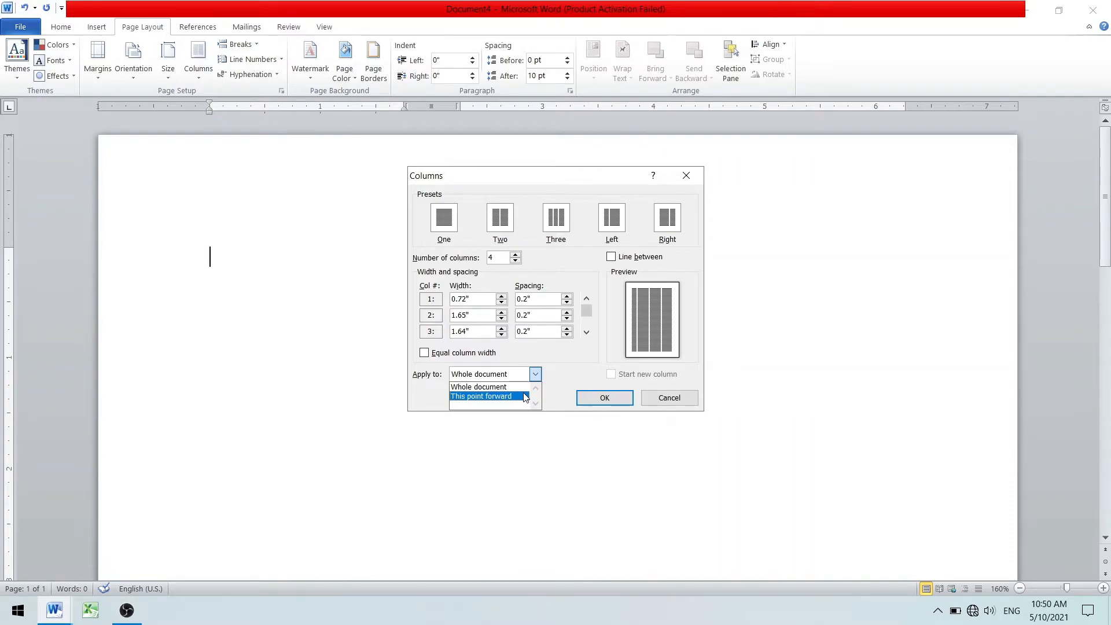
pyautogui.click(673, 401)
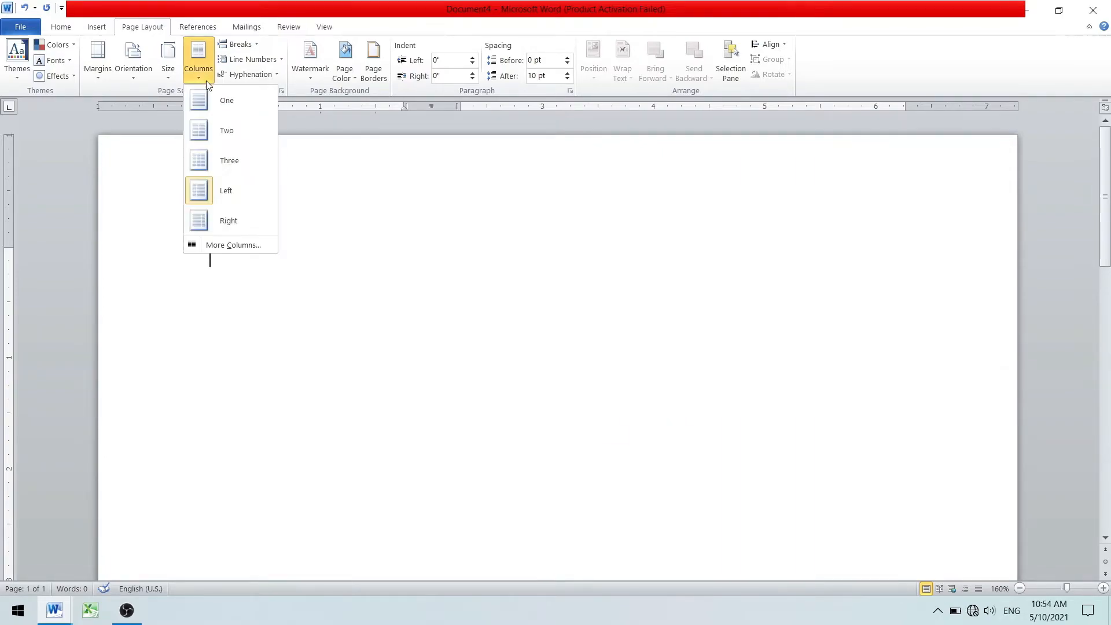
# - Return the page to a single column
pyautogui.click(198, 101)
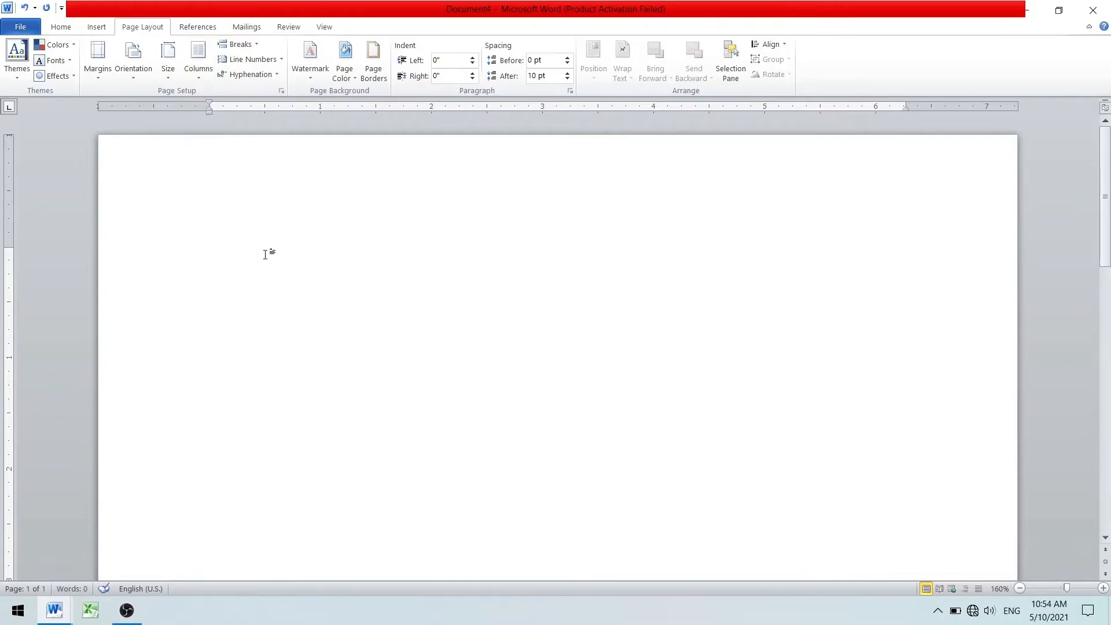
# - Add a custom text watermark reading "smartech" to the page
pyautogui.click(312, 77)
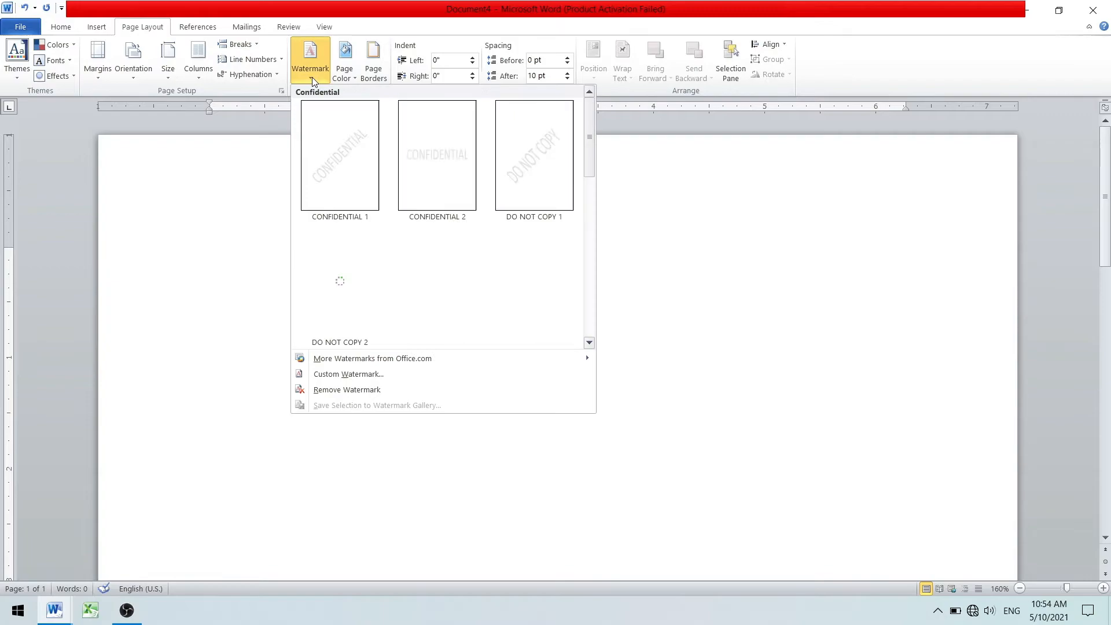
pyautogui.click(341, 374)
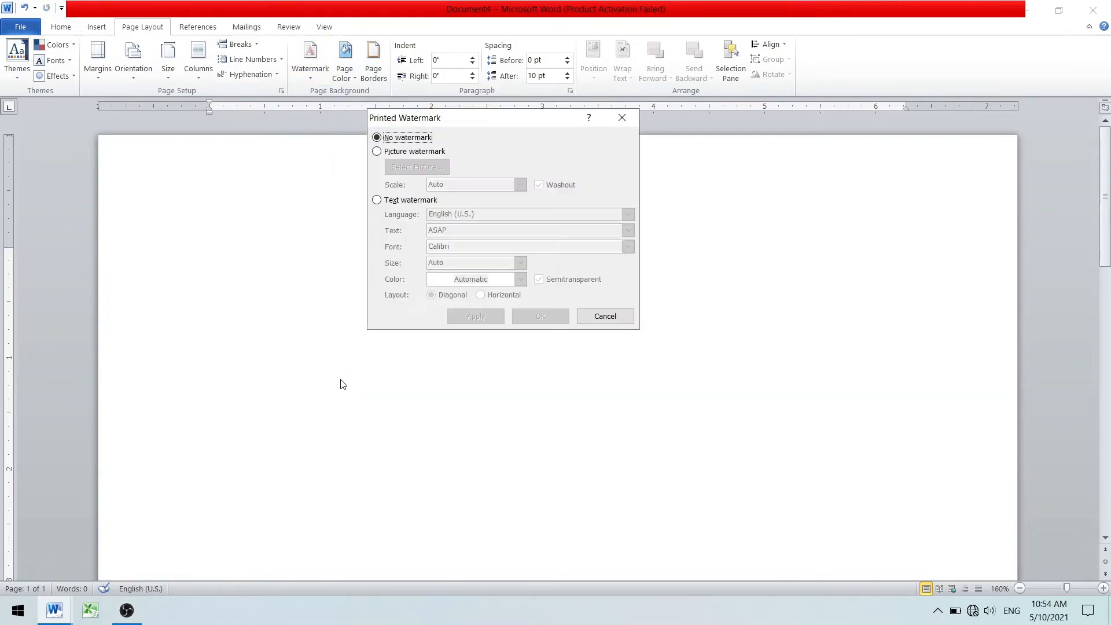
pyautogui.click(377, 200)
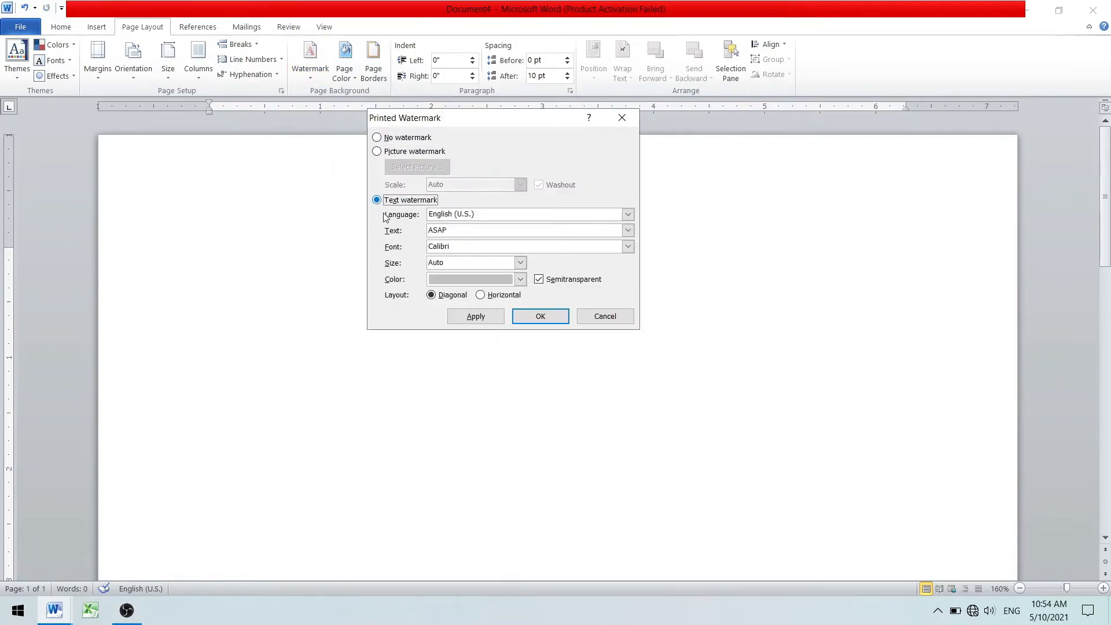
pyautogui.click(455, 230)
pyautogui.doubleClick(455, 230)
pyautogui.write('smartech')
pyautogui.click(496, 316)
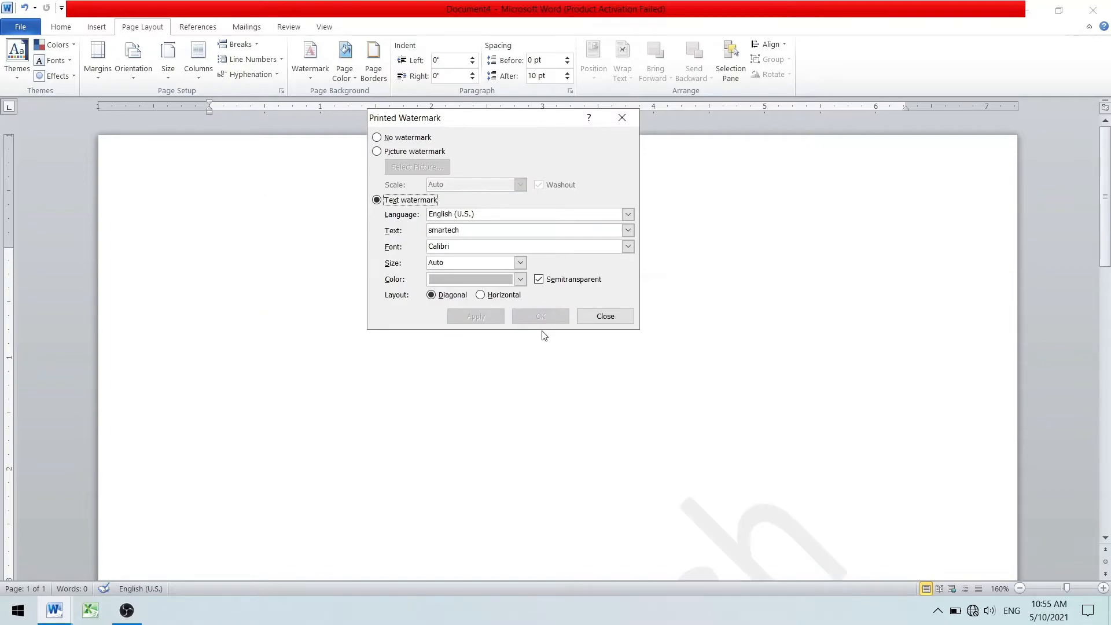
pyautogui.click(587, 317)
pyautogui.scroll(-10, 700, 399)
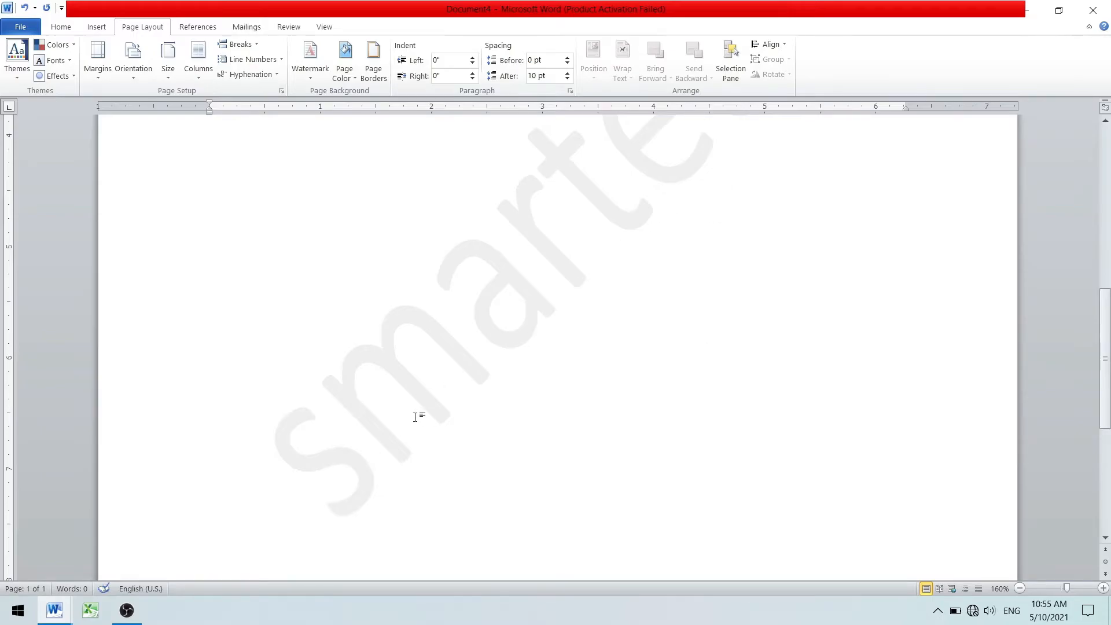
# - Restyle the "smartech" text watermark with the Calisto MT font and a red colour, and apply it to the page
pyautogui.click(318, 64)
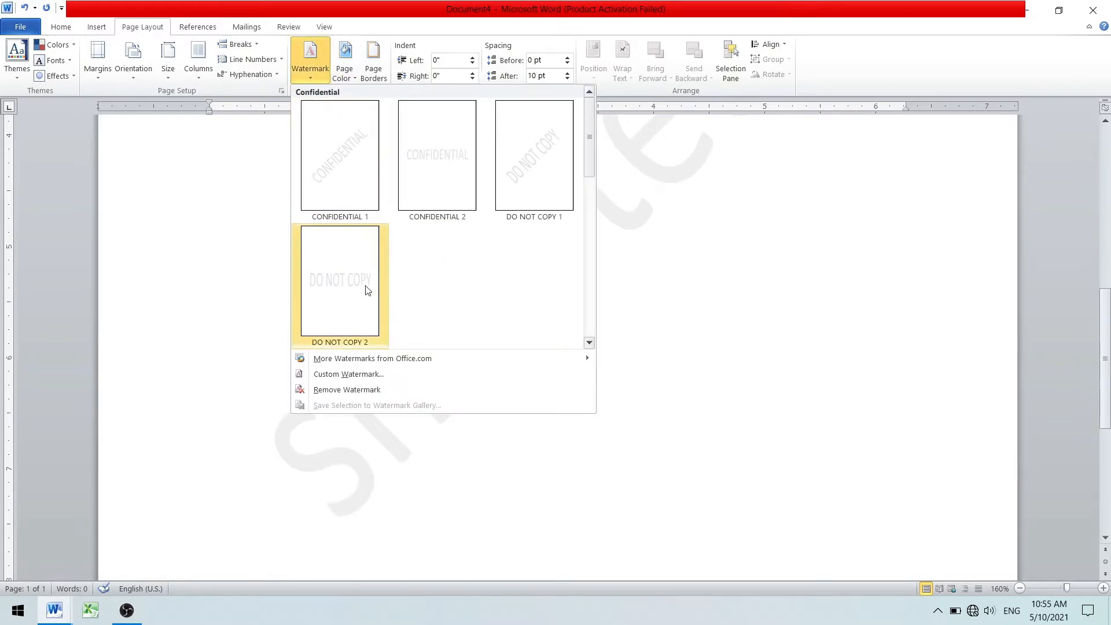
pyautogui.click(340, 377)
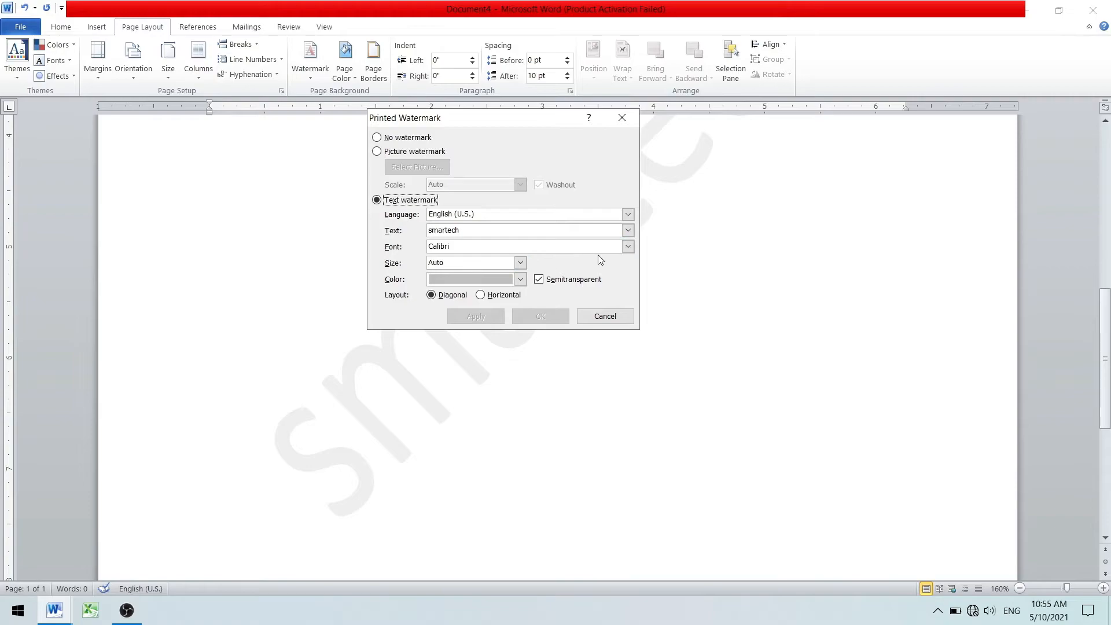
pyautogui.click(628, 246)
pyautogui.click(521, 289)
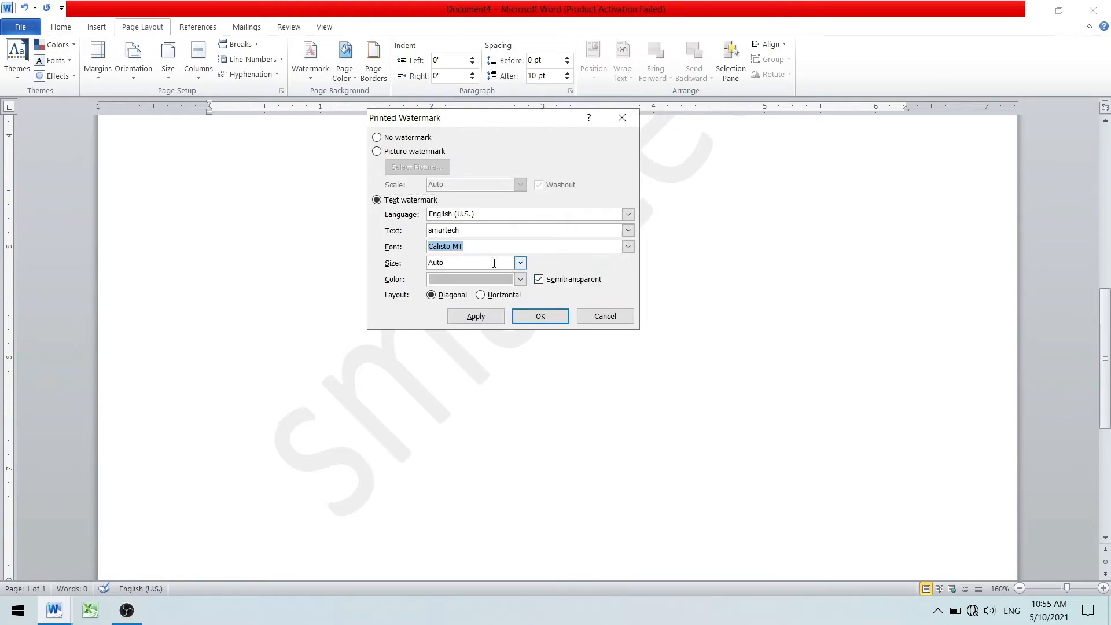
pyautogui.click(520, 280)
pyautogui.click(445, 396)
pyautogui.click(466, 317)
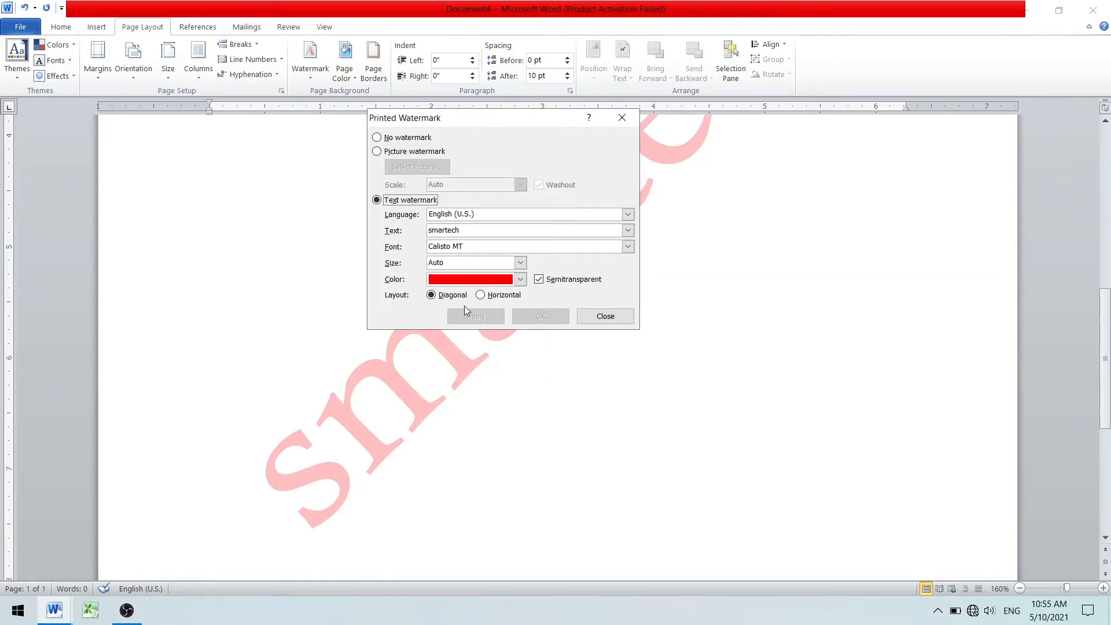
# - Set the text watermark's layout to Horizontal and its size to 54, applying each change to the page
pyautogui.click(481, 295)
pyautogui.click(483, 313)
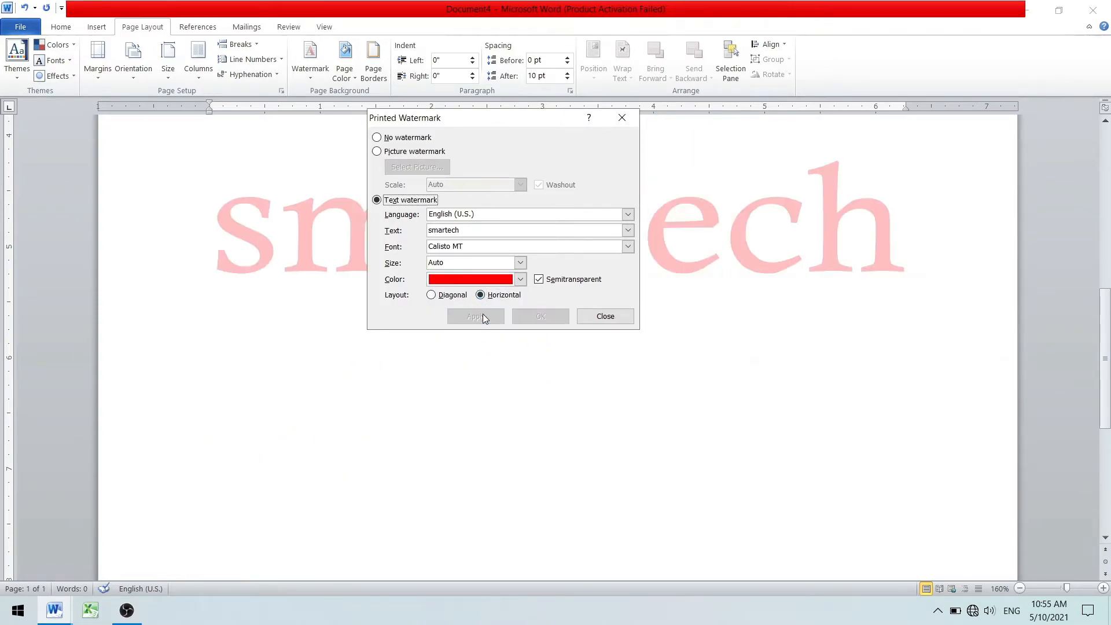
pyautogui.click(520, 263)
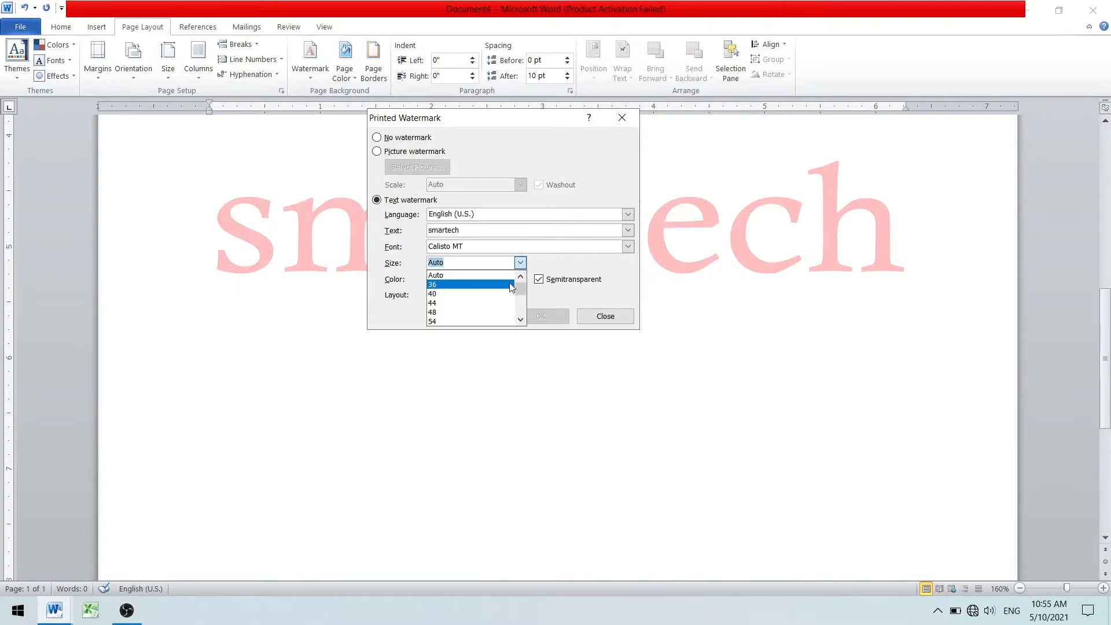
pyautogui.click(473, 321)
pyautogui.click(478, 317)
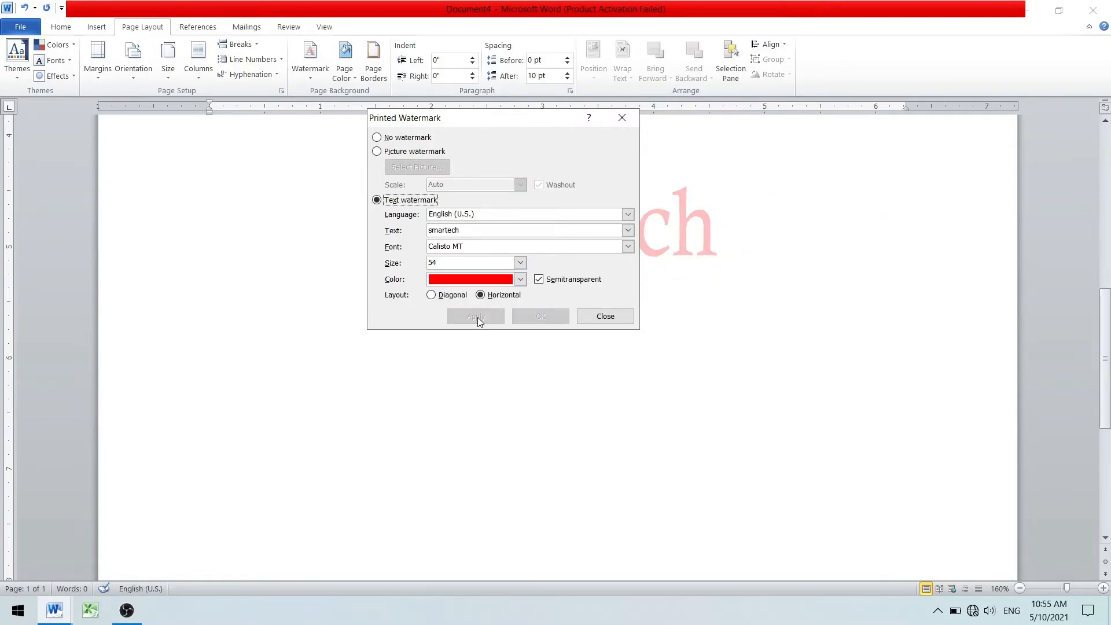
pyautogui.moveTo(508, 123); pyautogui.dragTo(678, 60)
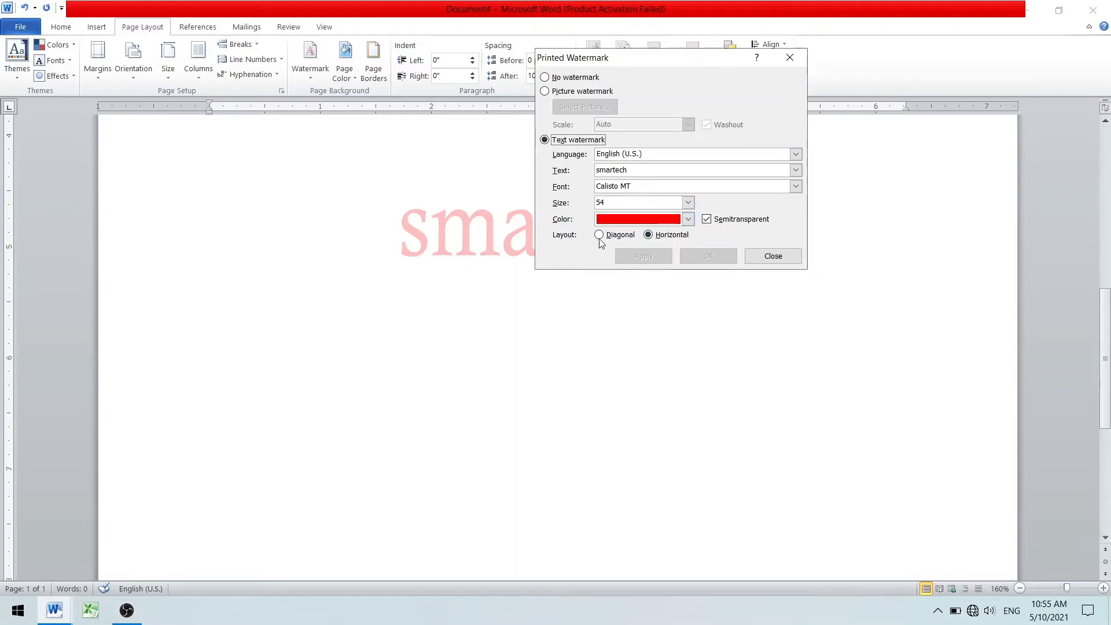
# - Replace the text watermark with a picture watermark using "WhatsApp Image 2021-05-08 at 10.05.03 PM.jpeg" at Auto scale with Washout
pyautogui.click(548, 92)
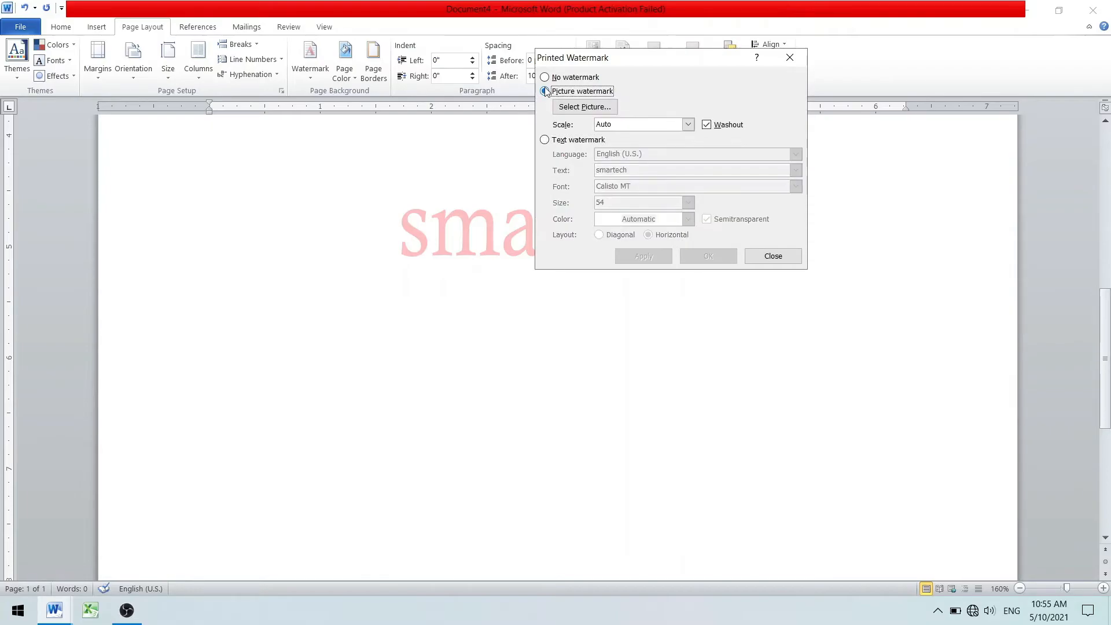
pyautogui.click(567, 108)
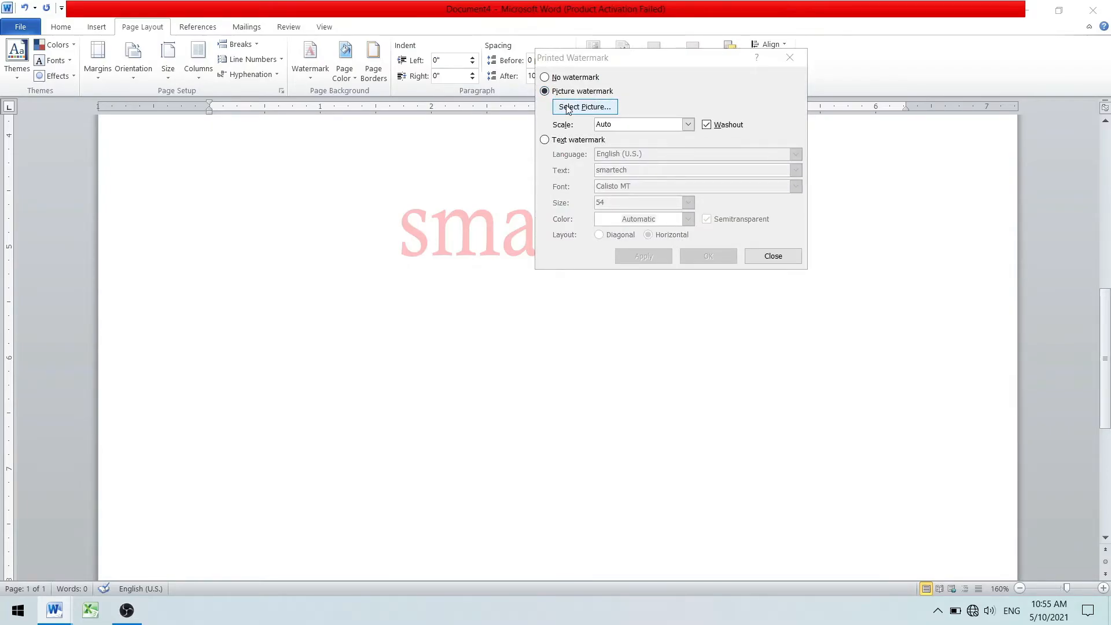
pyautogui.click(965, 393)
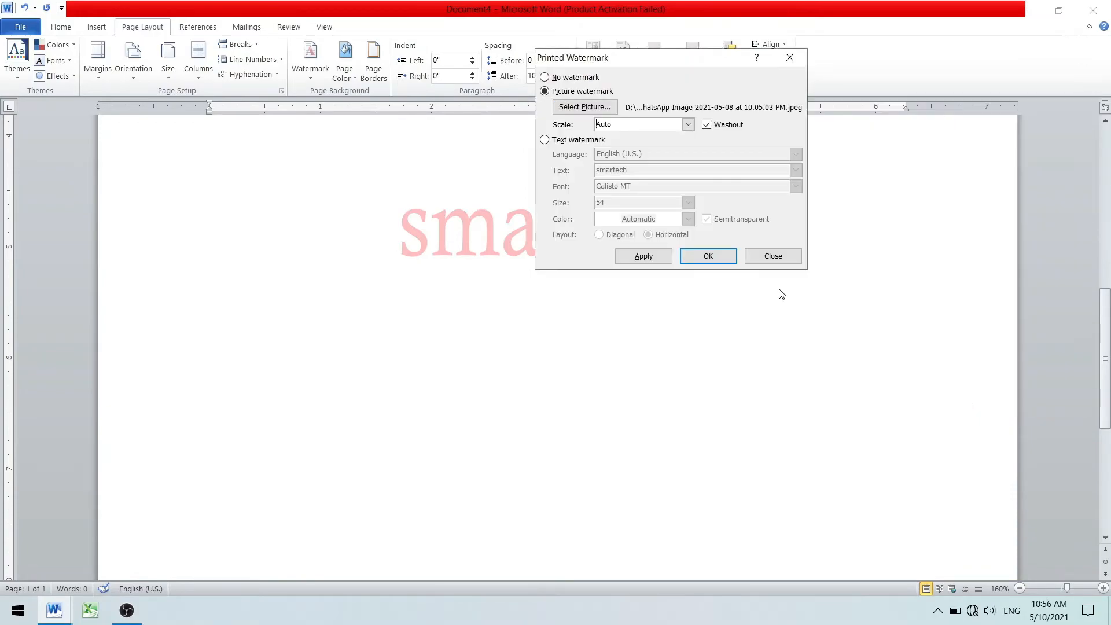
pyautogui.click(663, 256)
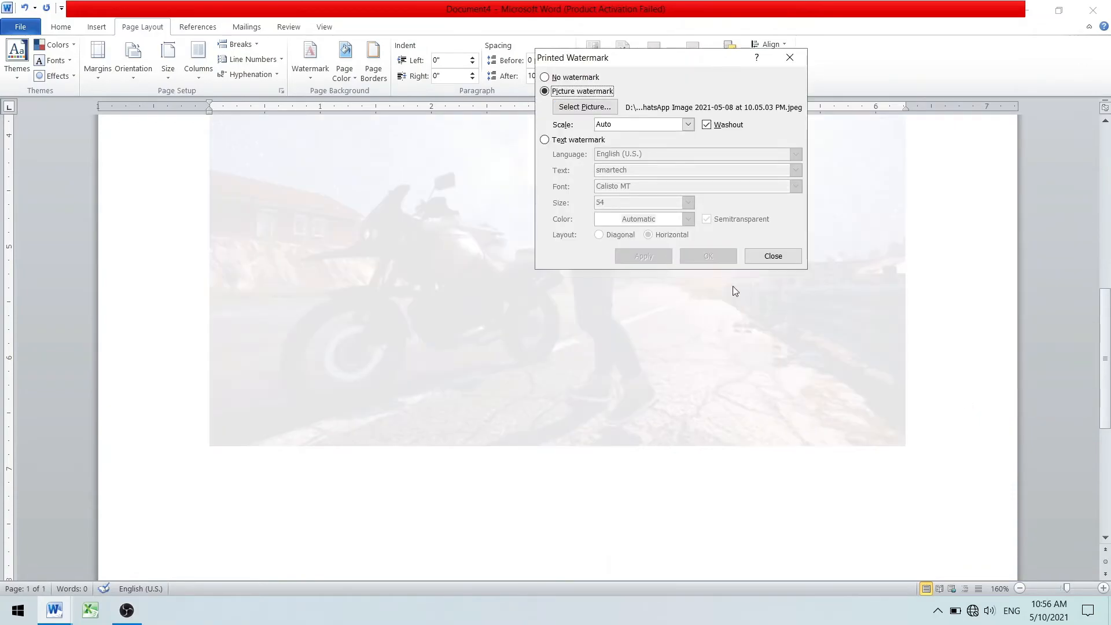
pyautogui.click(773, 257)
# - Turn off the Washout effect for the existing picture watermark and apply the change
pyautogui.click(311, 58)
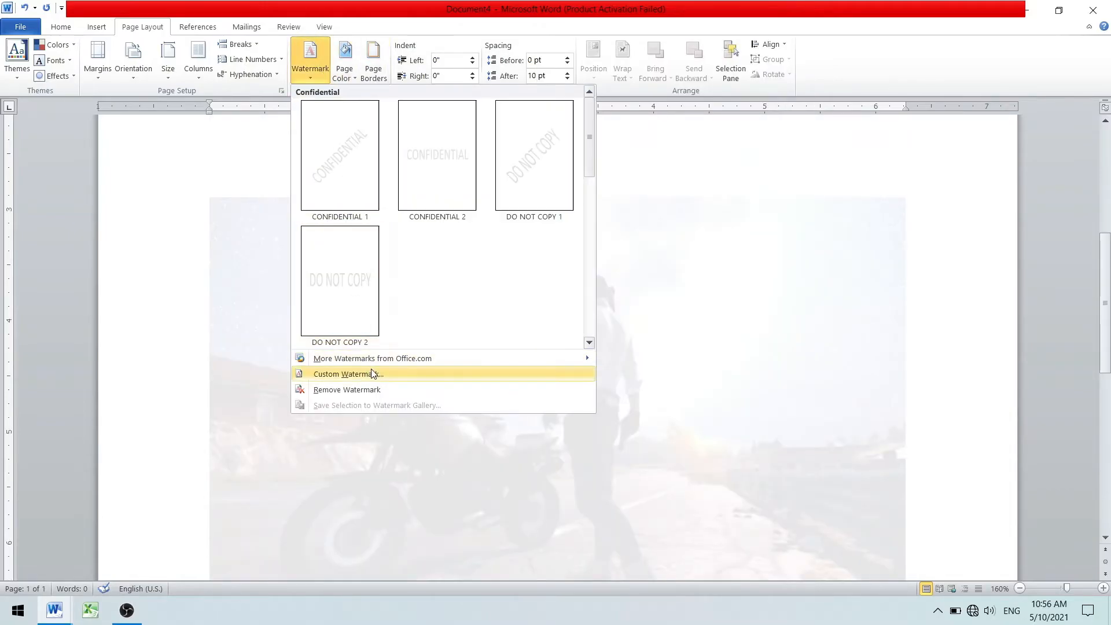
pyautogui.click(373, 374)
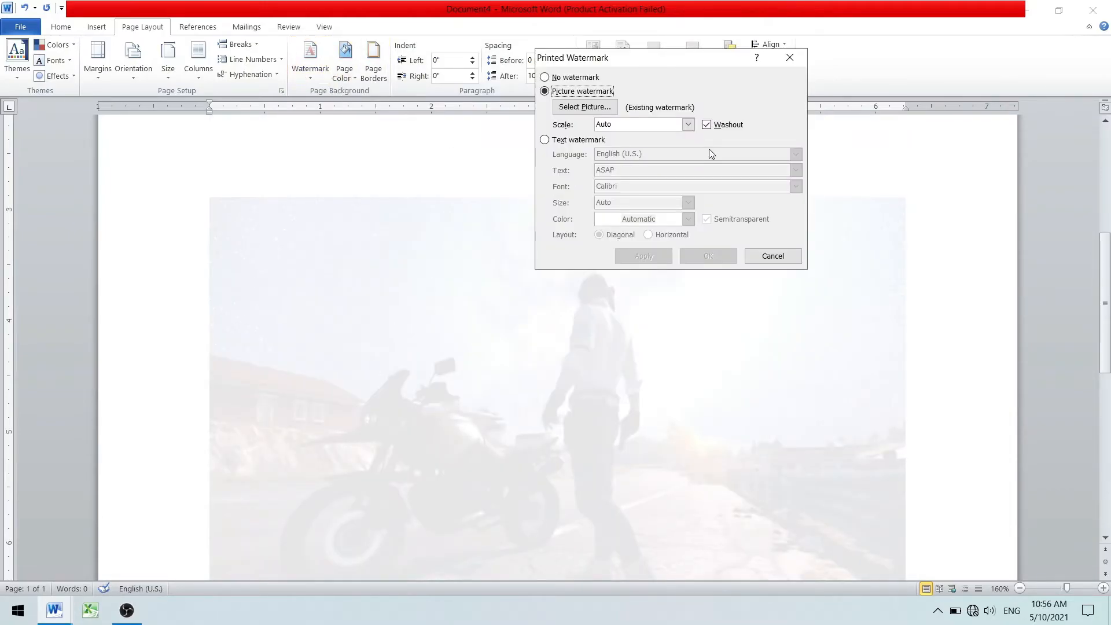
pyautogui.click(706, 125)
pyautogui.click(641, 256)
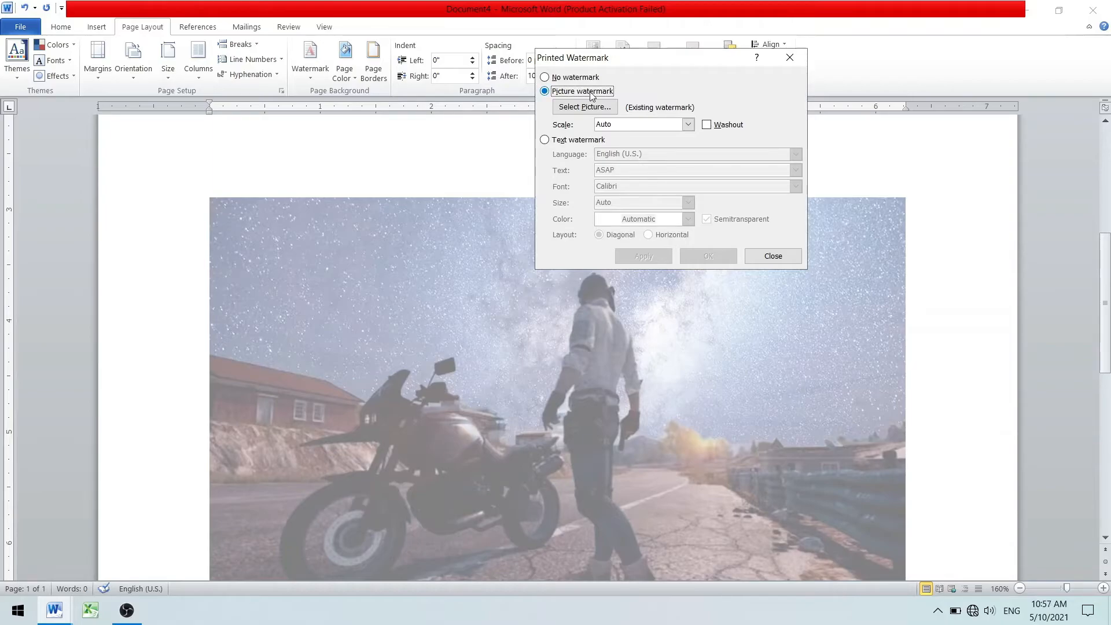
pyautogui.press('Escape')
# - Remove the watermark from the page and preview a light aqua page colour without applying it
pyautogui.click(311, 59)
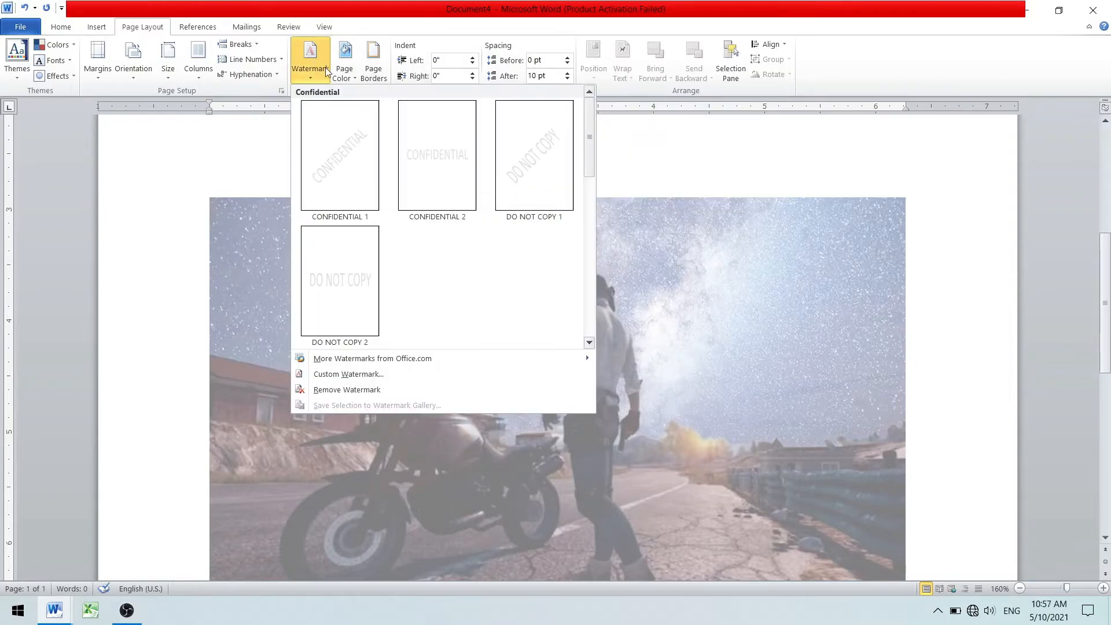
pyautogui.click(373, 391)
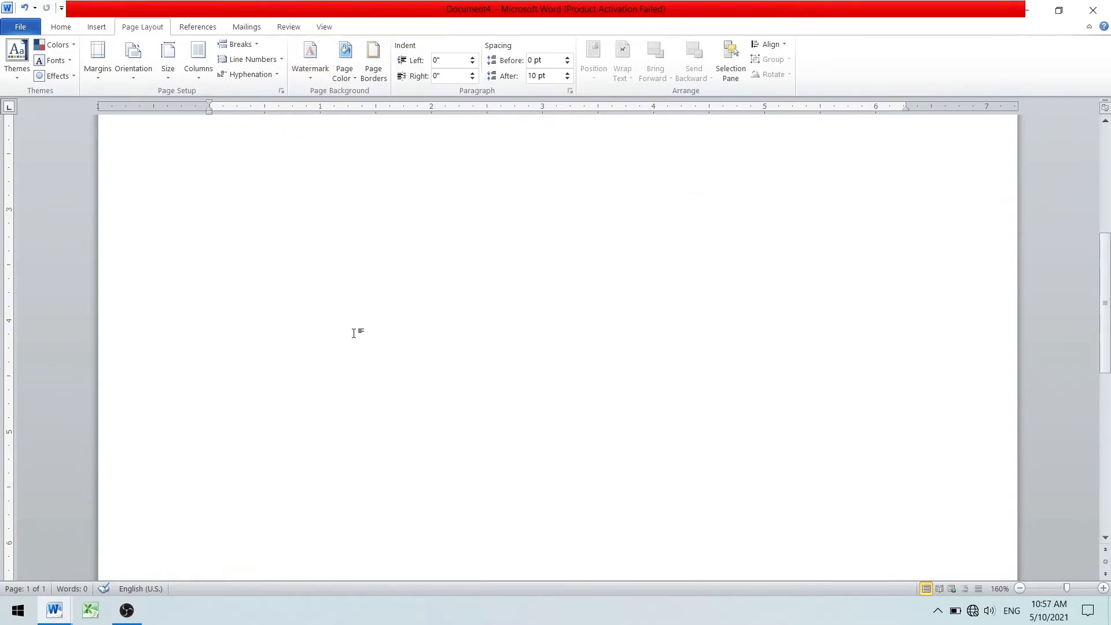
pyautogui.click(344, 74)
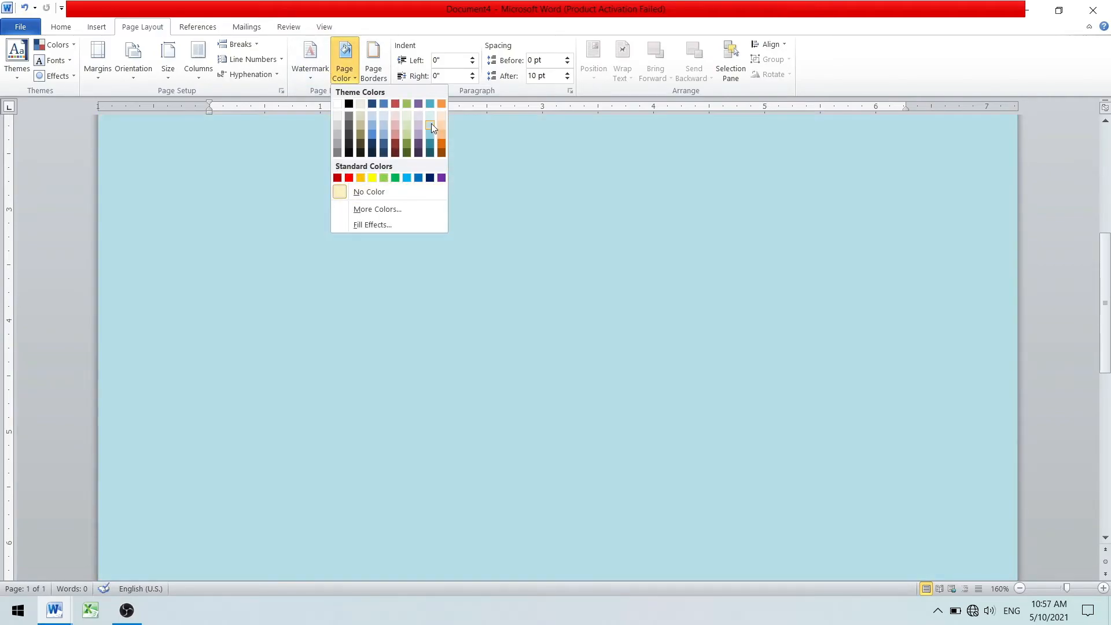
# - Add a Box page border with the 3 pt thick-and-thin double line style around the whole document
pyautogui.click(384, 73)
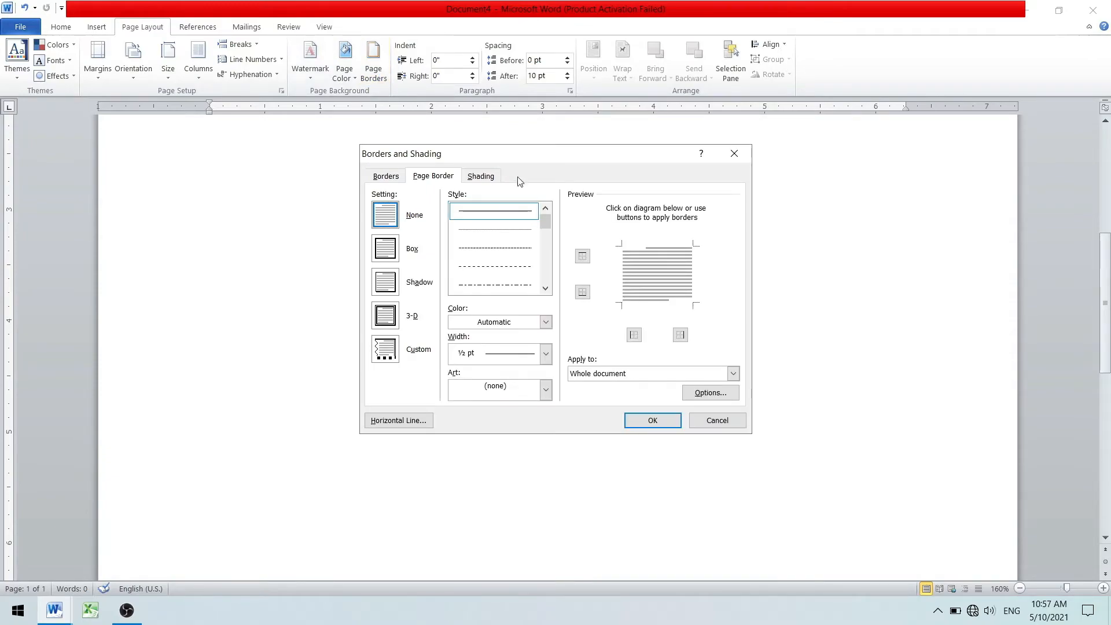
pyautogui.click(546, 288)
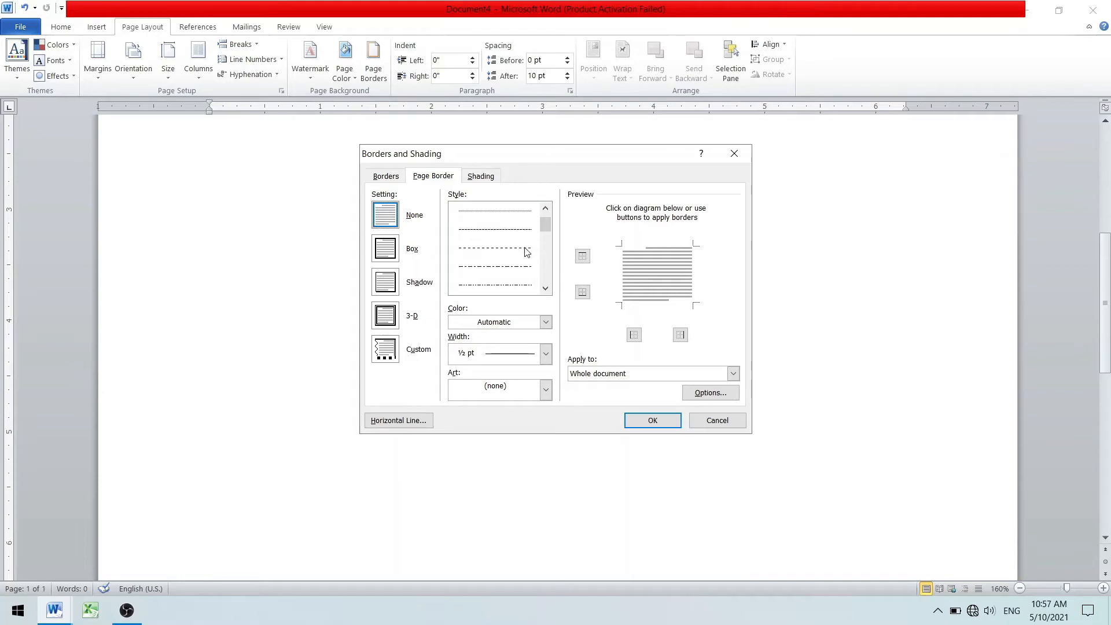
pyautogui.click(545, 288)
pyautogui.click(545, 288)
pyautogui.click(537, 285)
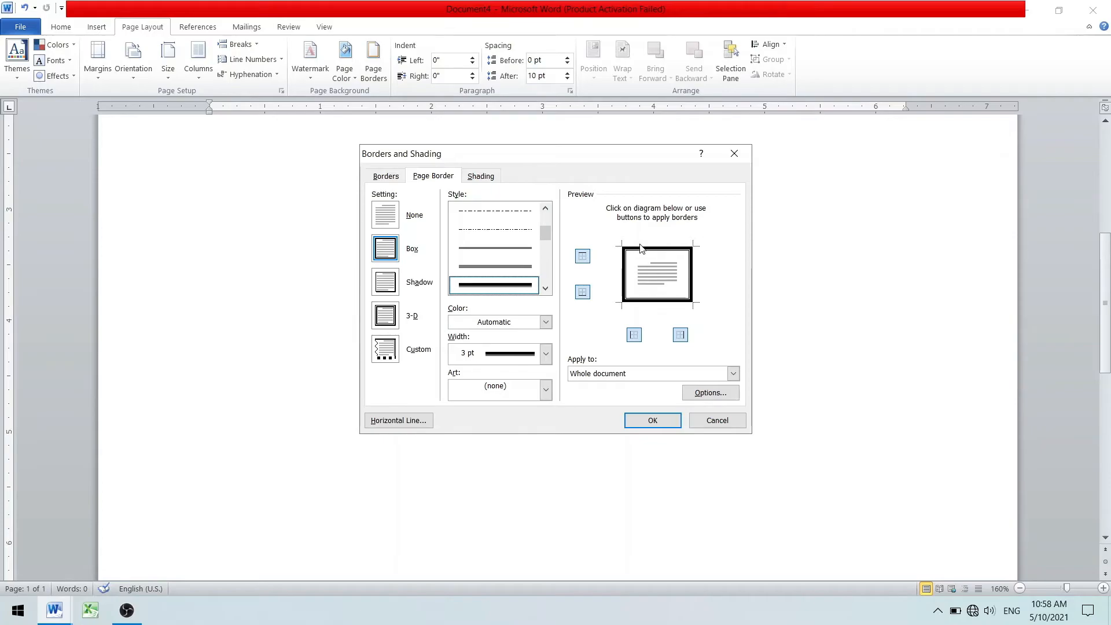
pyautogui.click(650, 420)
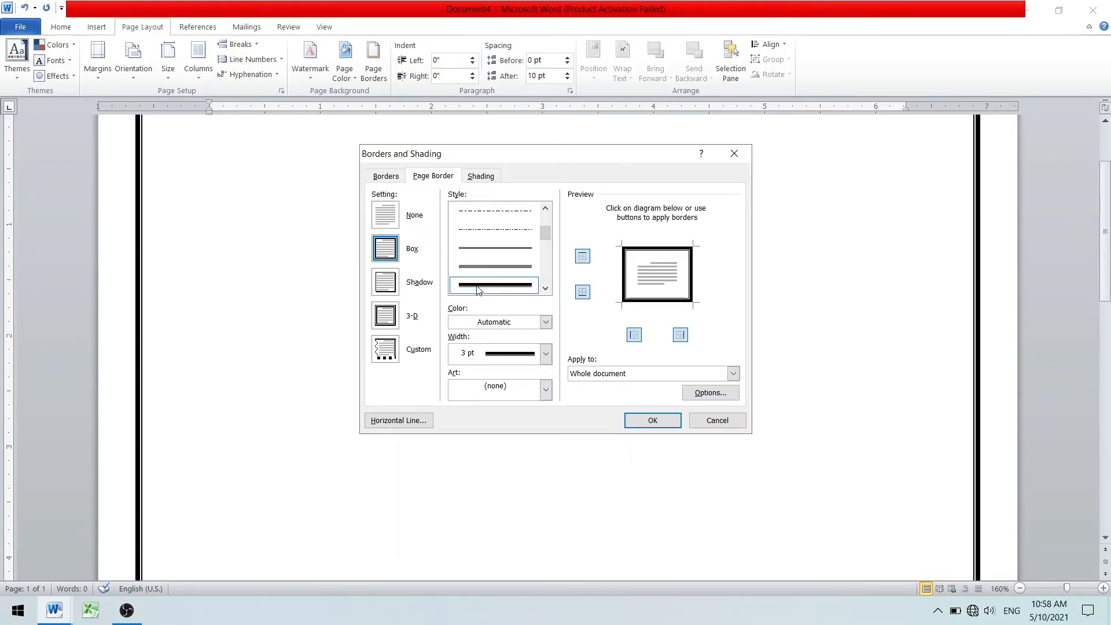
# - Remove the top and bottom edges of the page border, keeping only the two side lines
pyautogui.click(634, 250)
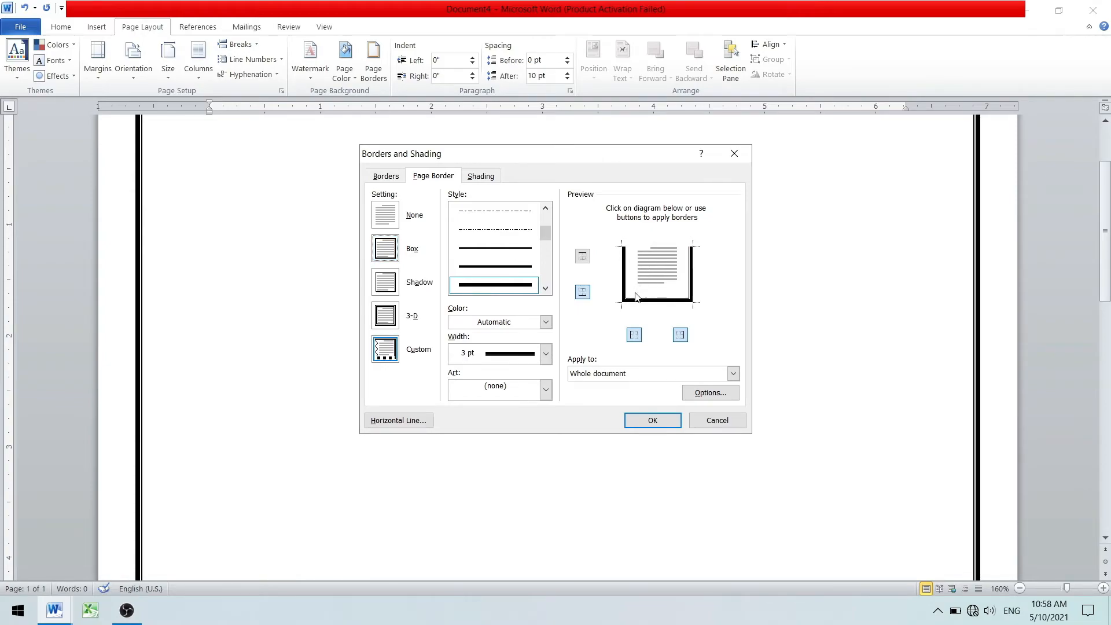
pyautogui.click(635, 297)
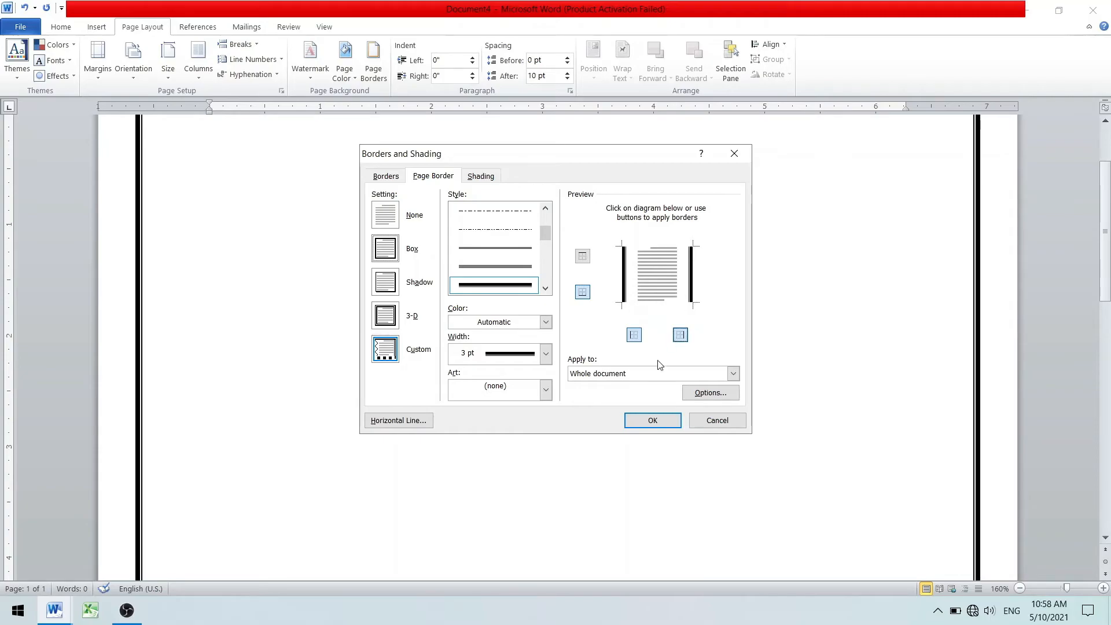
pyautogui.click(638, 424)
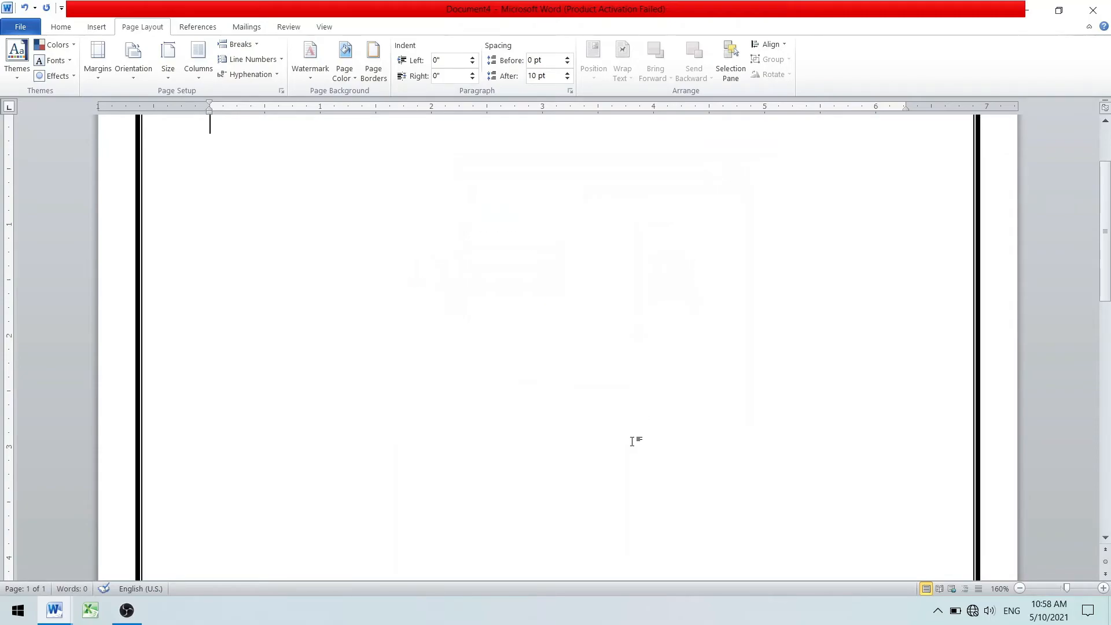
# - Choose the orange and yellow sun design as the art for the page border
pyautogui.click(374, 64)
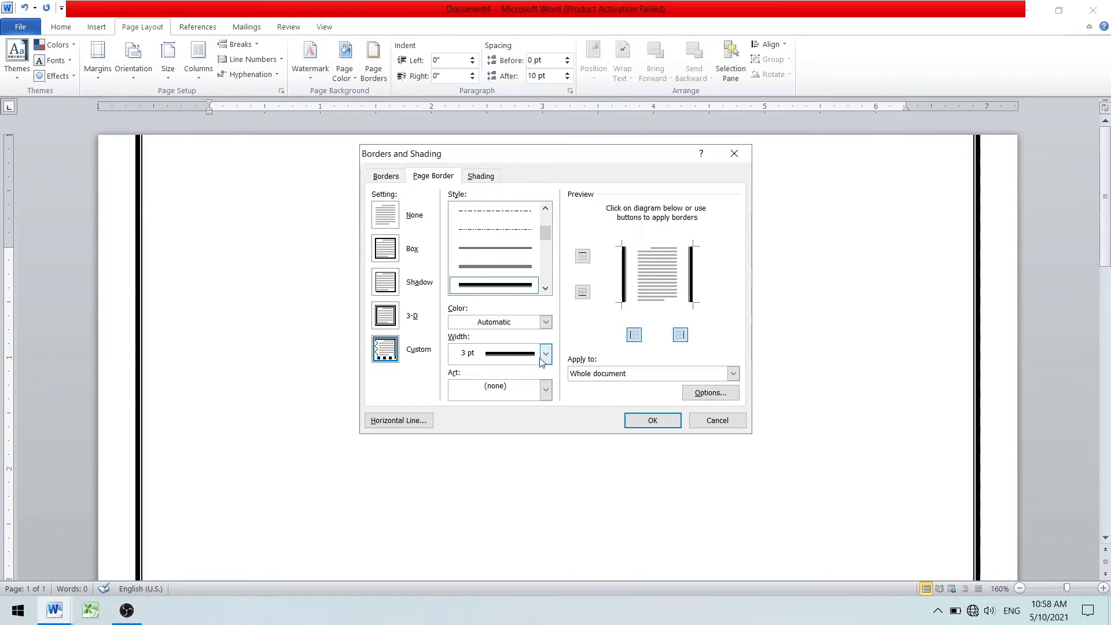
pyautogui.click(546, 392)
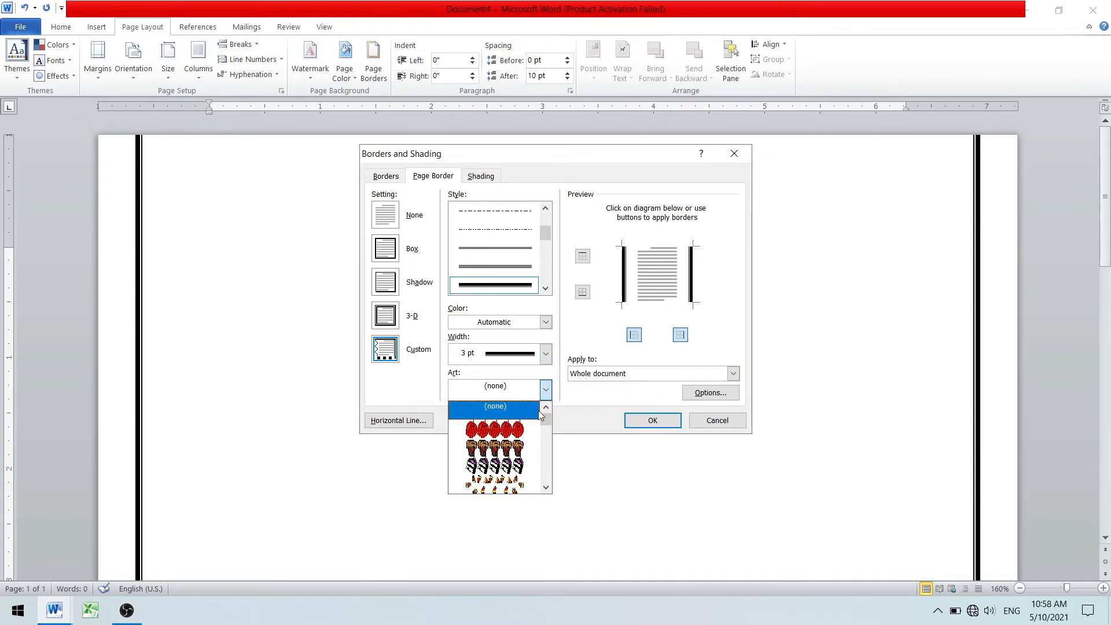
pyautogui.click(547, 488)
pyautogui.click(546, 487)
pyautogui.click(546, 487)
pyautogui.click(546, 487)
pyautogui.click(546, 487)
pyautogui.click(546, 487)
pyautogui.click(546, 487)
pyautogui.click(546, 488)
pyautogui.click(495, 465)
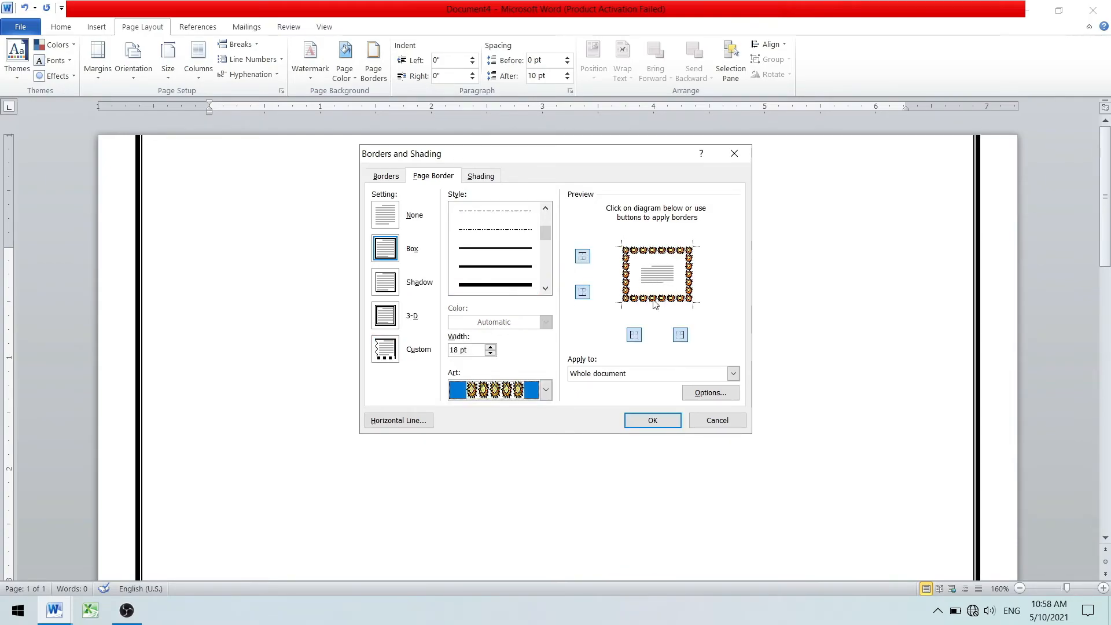
# - Set the sun art border's width to 25 pt and apply it to the whole document
pyautogui.click(491, 347)
pyautogui.click(490, 347)
pyautogui.click(490, 347)
pyautogui.click(490, 347)
pyautogui.click(490, 347)
pyautogui.click(490, 348)
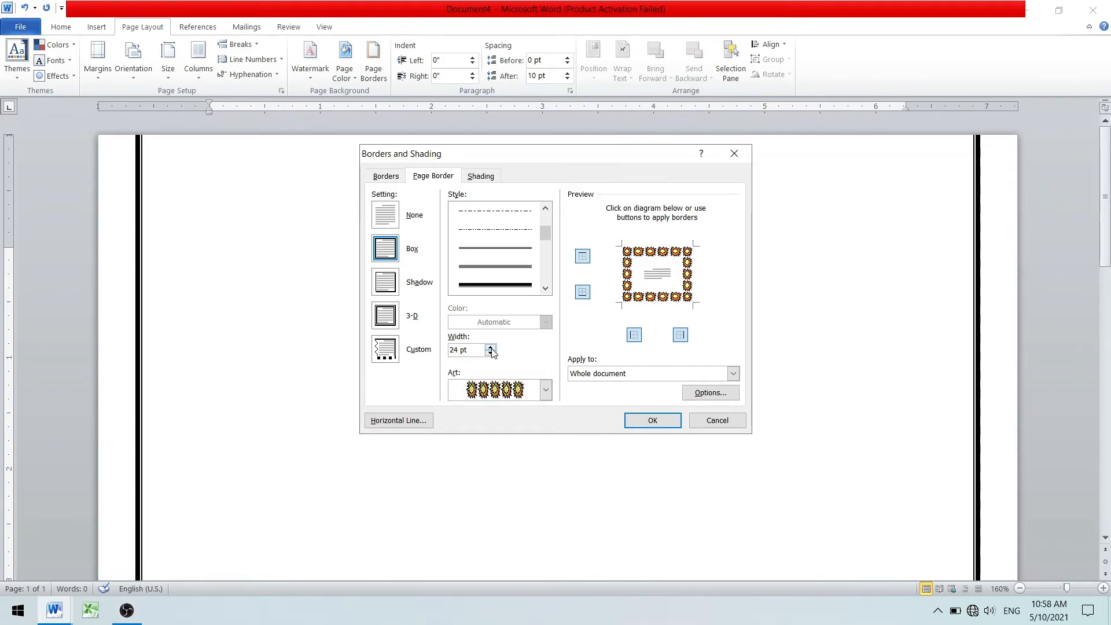
pyautogui.click(733, 373)
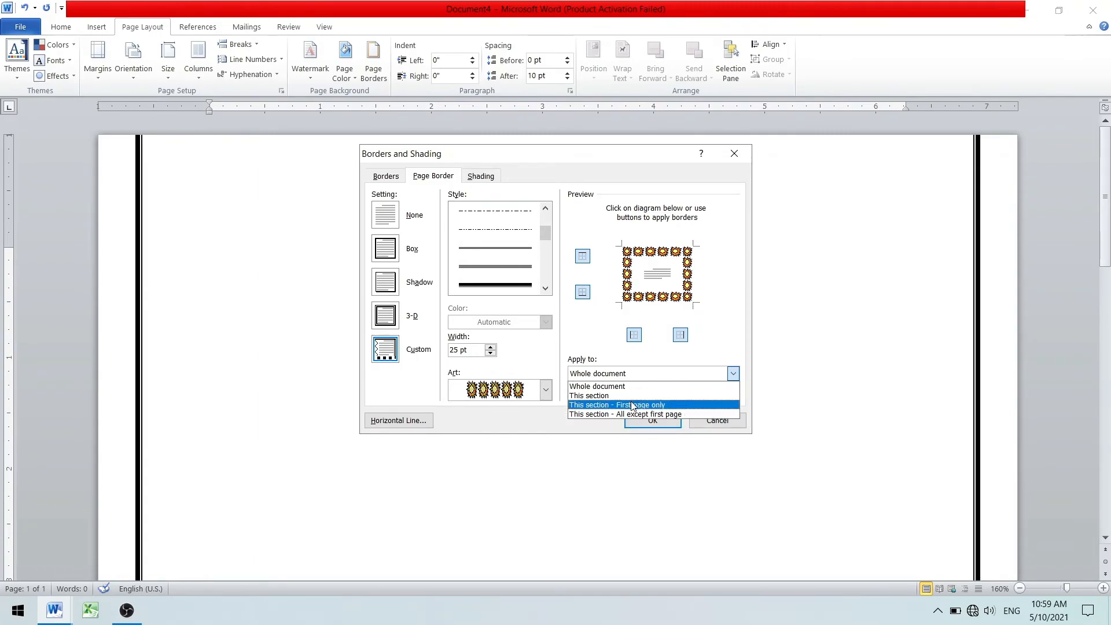
pyautogui.click(625, 386)
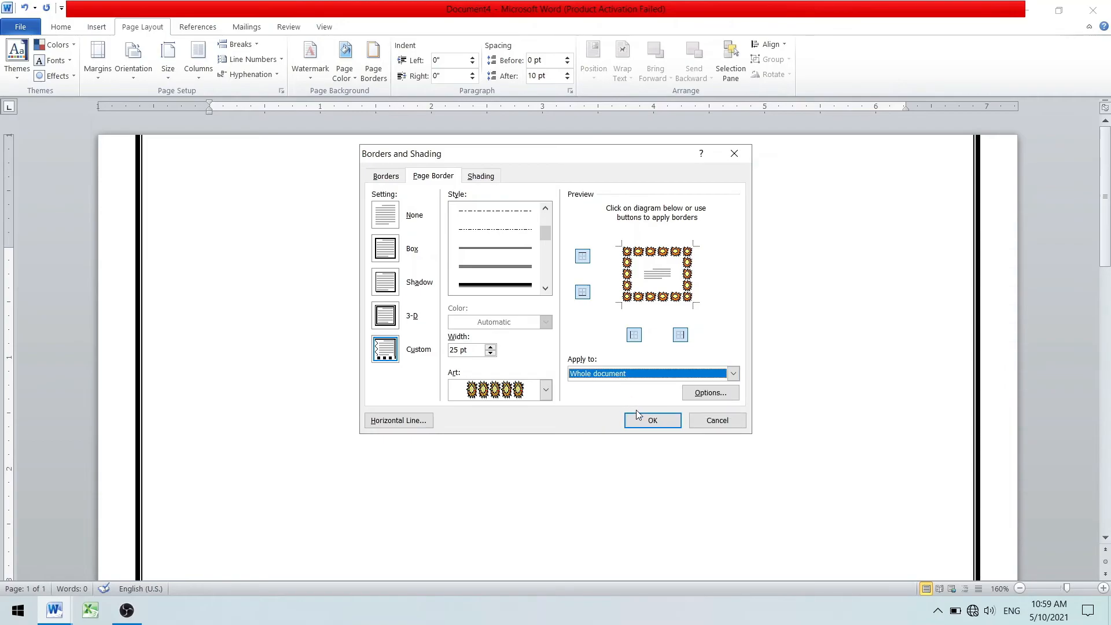
pyautogui.click(639, 422)
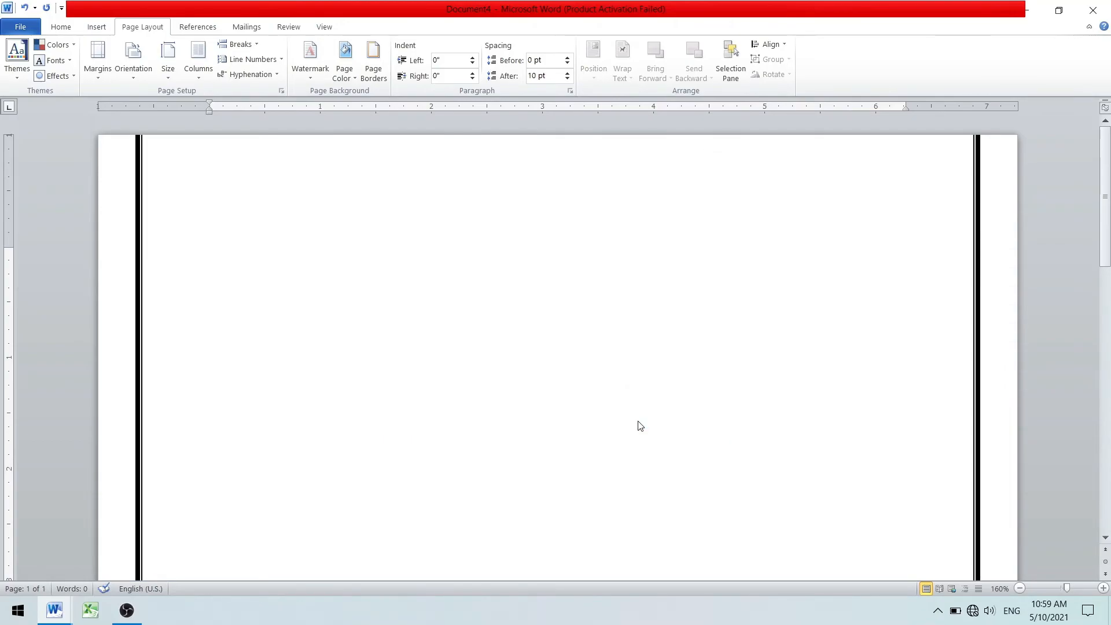
# - Remove the page border from the whole document by choosing the None setting
pyautogui.click(367, 69)
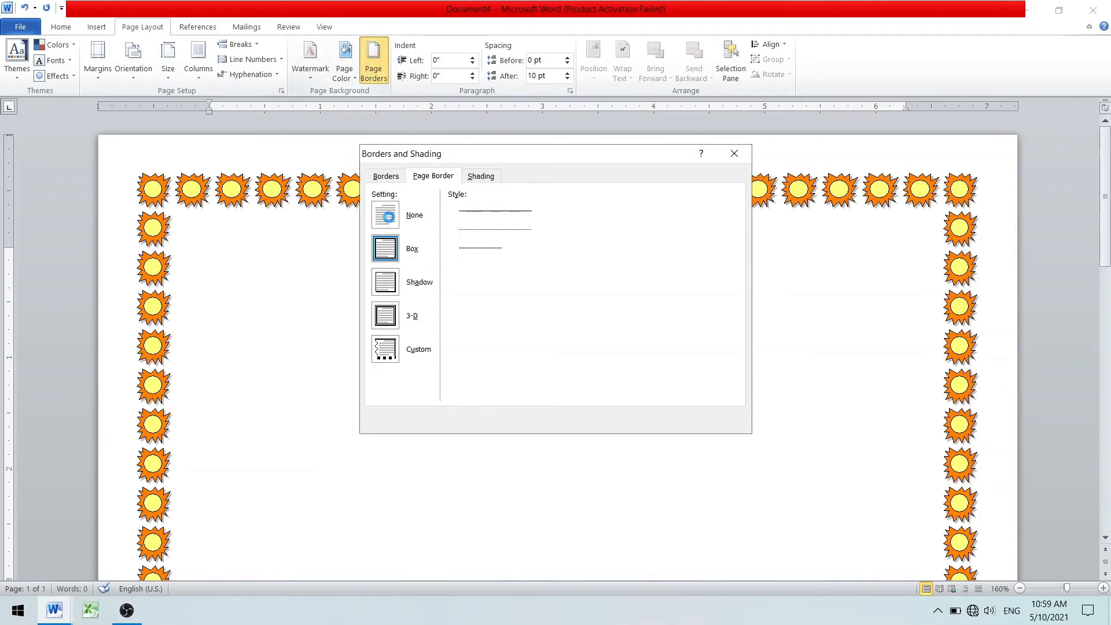
pyautogui.click(391, 221)
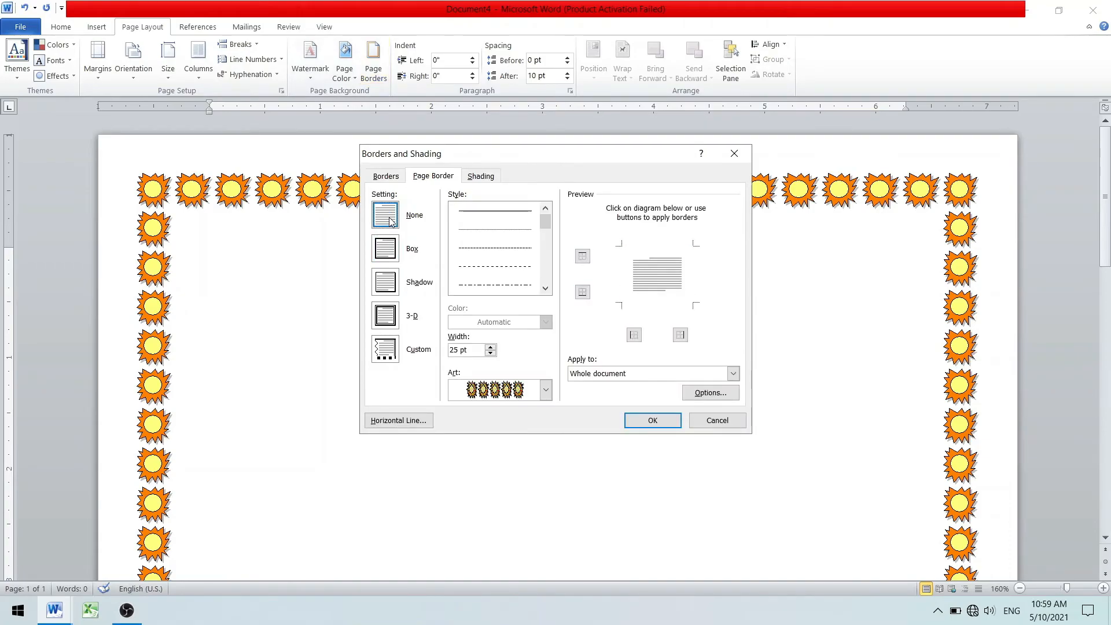
pyautogui.click(656, 422)
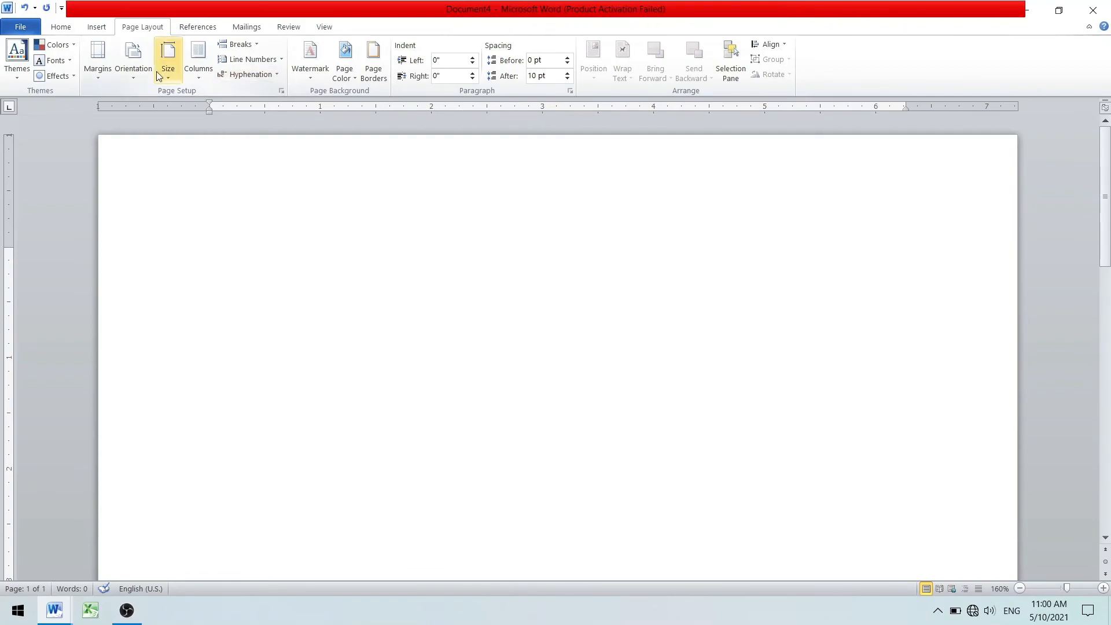
# - Try the paragraph's left indent at -0.44" and at a position inside the margin, and return it to 0"
pyautogui.moveTo(209, 110); pyautogui.dragTo(159, 116)
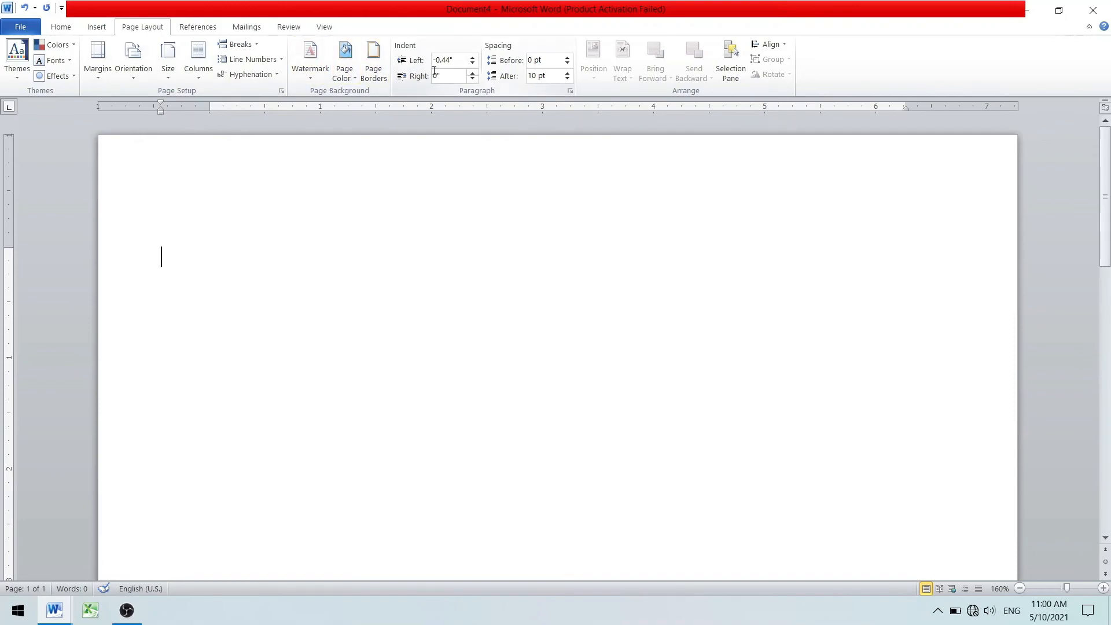
pyautogui.moveTo(161, 116); pyautogui.dragTo(238, 116)
pyautogui.moveTo(236, 115); pyautogui.dragTo(209, 122)
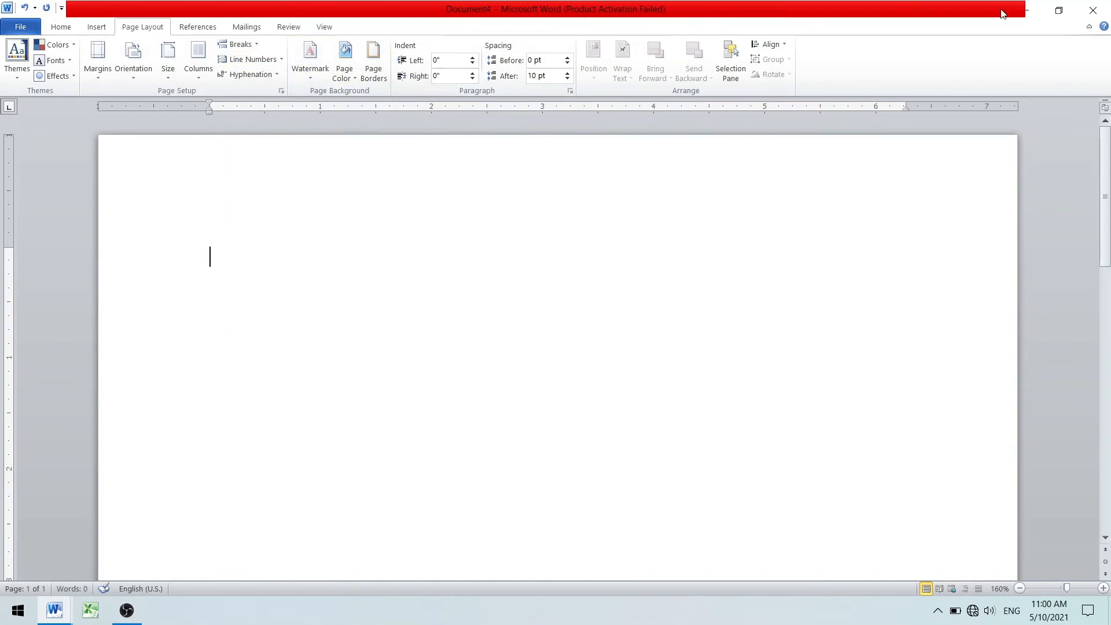